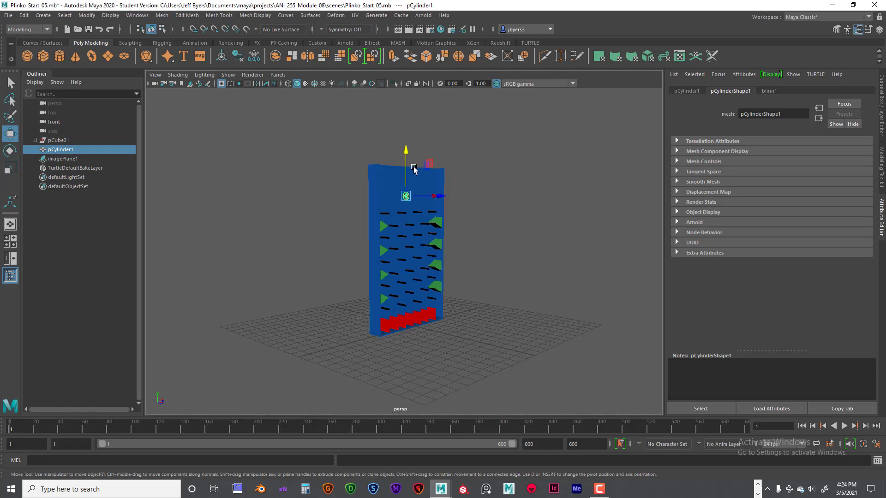
Step: Raise the disc straight up until it sits above the board's upper edge, clear of the board
{"action": "left_click_drag", "start_coordinate": [406, 150], "coordinate": [408, 106]}
{"action": "left_click_drag", "start_coordinate": [464, 202], "coordinate": [448, 201], "text": "alt"}
{"action": "left_click_drag", "start_coordinate": [449, 201], "coordinate": [440, 201], "text": "alt"}
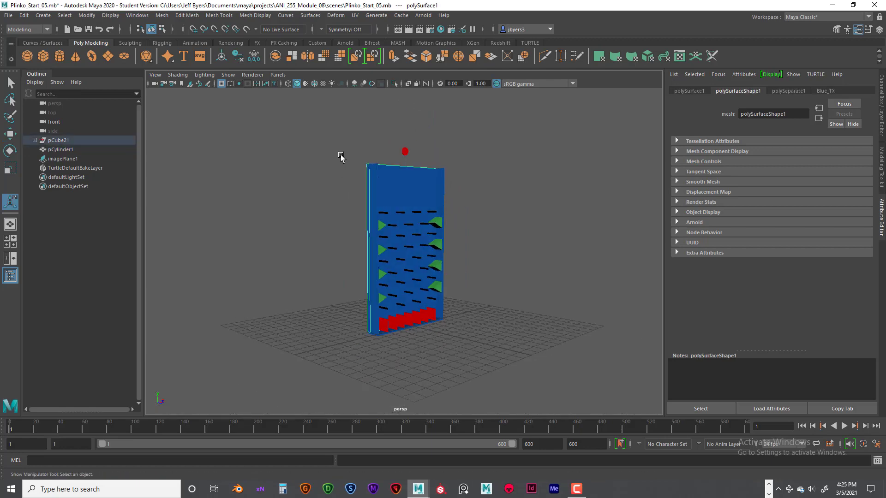
Step: Select all the board pieces, including pegs, wedges and dividers but not the disc, and combine them into one mesh
{"action": "left_click", "coordinate": [339, 156]}
{"action": "left_click_drag", "start_coordinate": [336, 154], "coordinate": [505, 339]}
{"action": "left_click", "coordinate": [393, 139]}
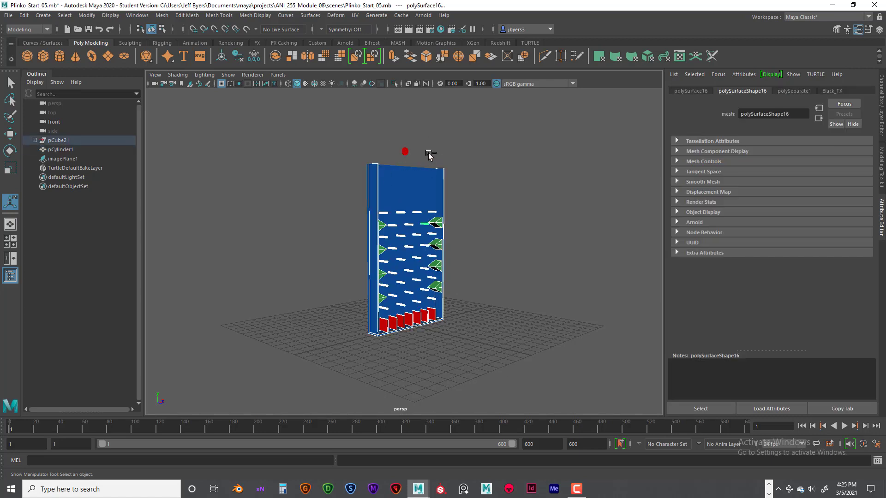
{"action": "left_click", "coordinate": [403, 175]}
{"action": "key", "text": "space"}
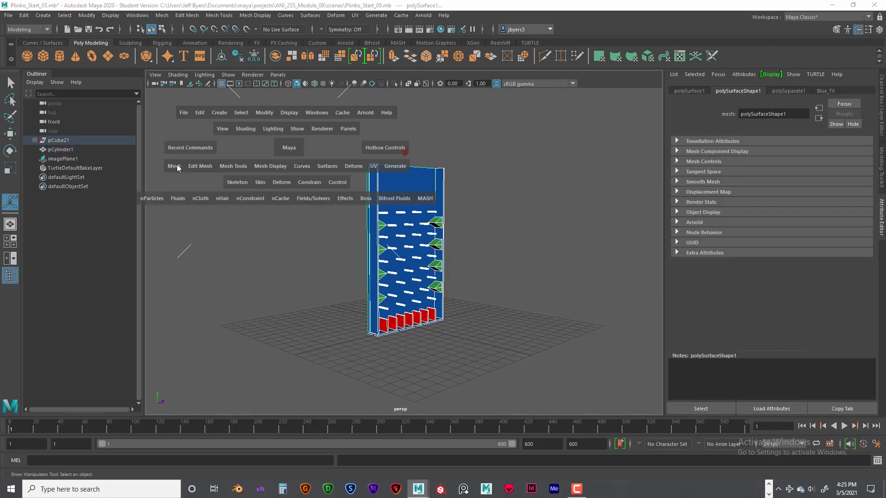
{"action": "left_click_drag", "start_coordinate": [177, 167], "coordinate": [187, 199]}
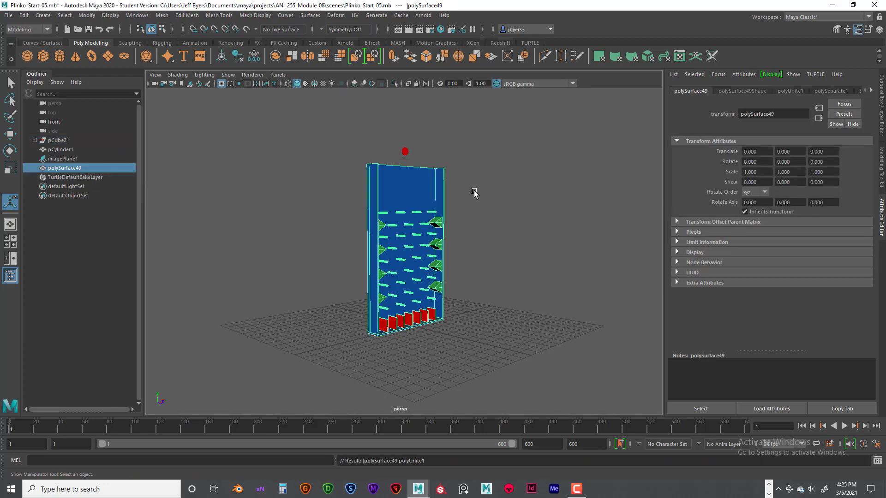
Step: Clean up the combined board mesh by centering its pivot, deleting its history and freezing its transformations
{"action": "left_click", "coordinate": [221, 57]}
{"action": "left_click", "coordinate": [238, 56]}
{"action": "left_click", "coordinate": [253, 56]}
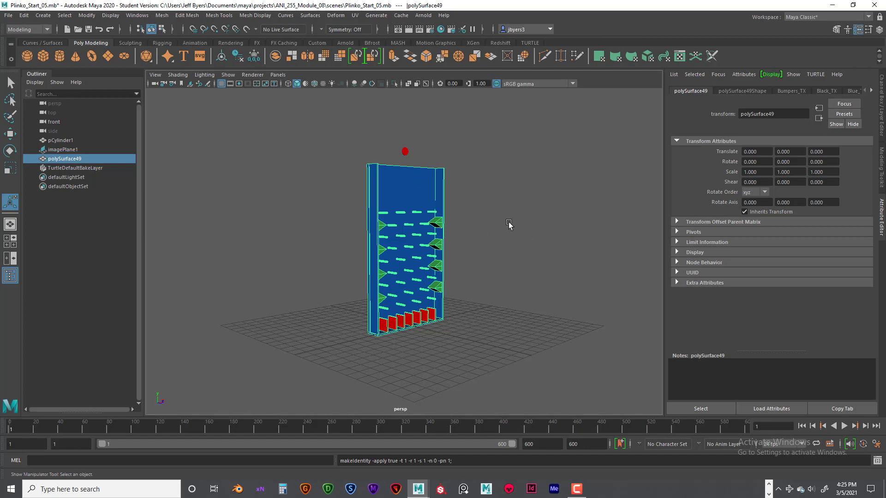
Step: Tilt the combined board in the side view by setting its Rotate X to -15
{"action": "key", "text": "space"}
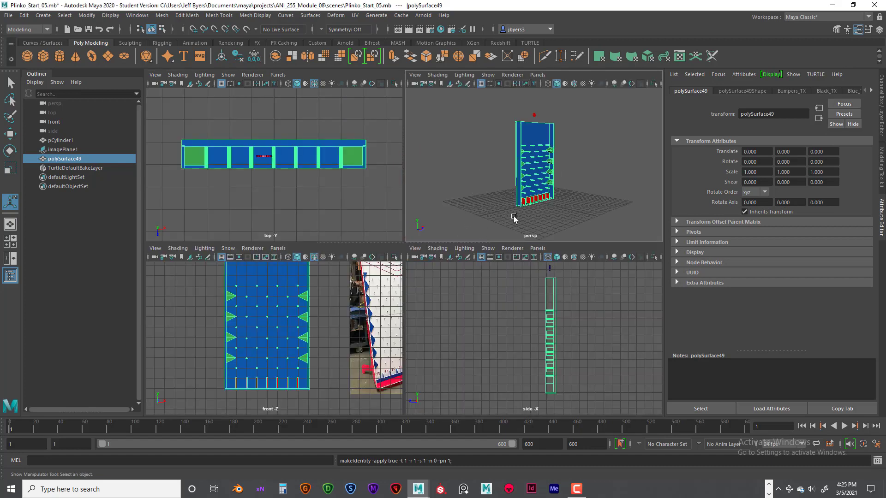
{"action": "scroll", "coordinate": [501, 164], "scroll_direction": "down", "scroll_amount": 5}
{"action": "scroll", "coordinate": [519, 163], "scroll_direction": "up", "scroll_amount": 10}
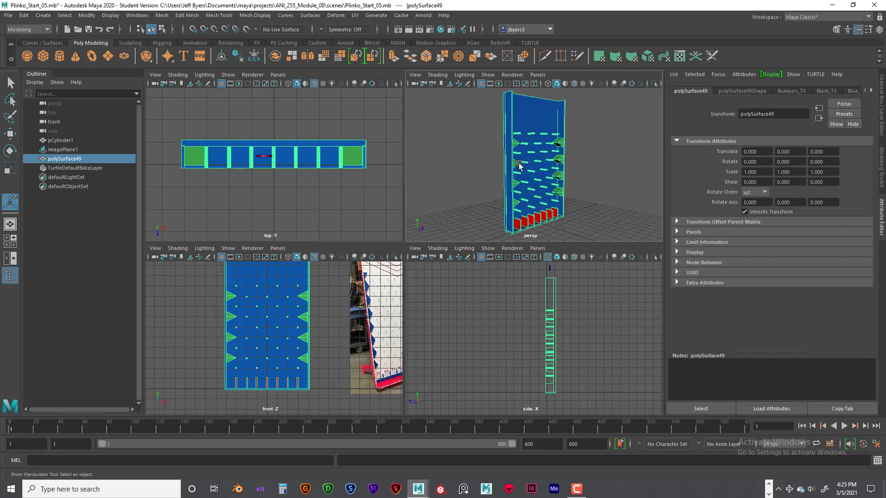
{"action": "middle_click_drag", "start_coordinate": [517, 167], "coordinate": [513, 206], "text": "alt"}
{"action": "scroll", "coordinate": [507, 184], "scroll_direction": "down", "scroll_amount": 6}
{"action": "scroll", "coordinate": [521, 157], "scroll_direction": "up", "scroll_amount": 3}
{"action": "left_click", "coordinate": [540, 167]}
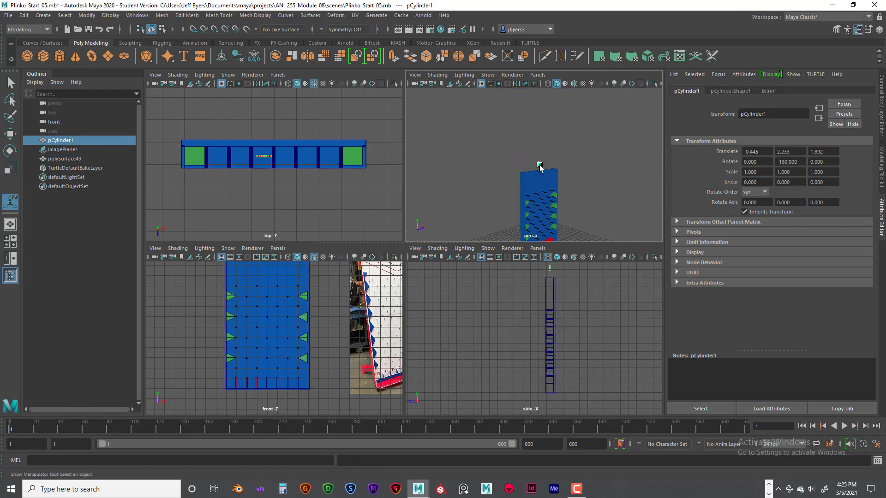
{"action": "left_click_drag", "start_coordinate": [464, 198], "coordinate": [508, 203], "text": "alt"}
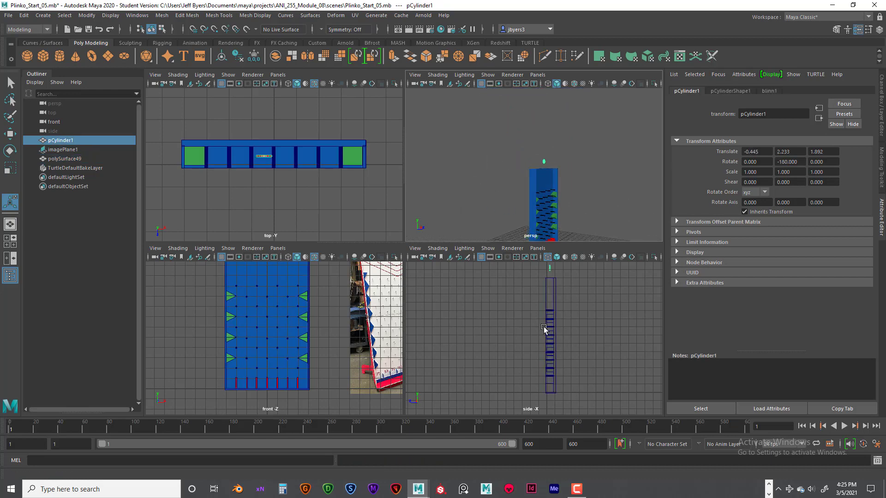
{"action": "key", "text": "space"}
{"action": "left_click", "coordinate": [425, 280]}
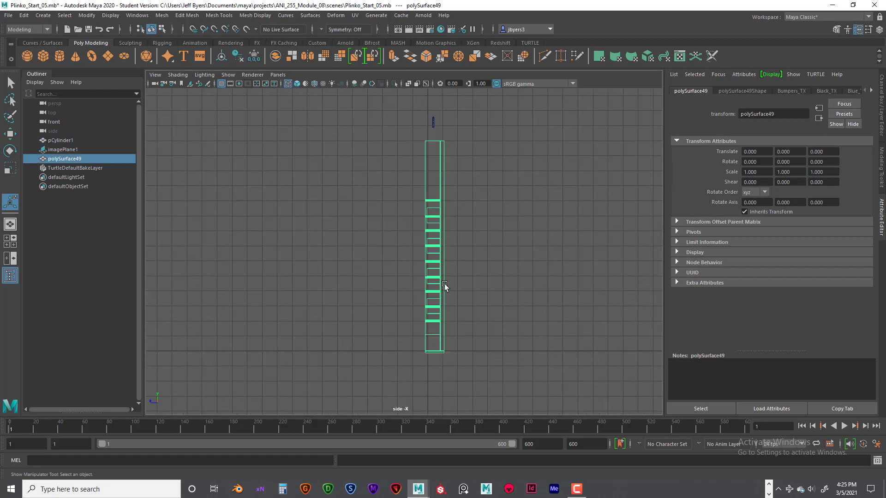
{"action": "key", "text": "e"}
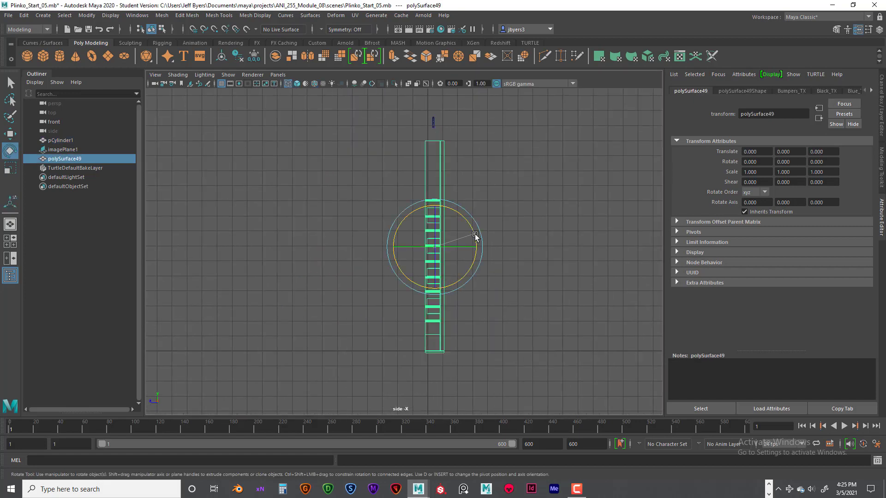
{"action": "left_click_drag", "start_coordinate": [475, 238], "coordinate": [477, 243]}
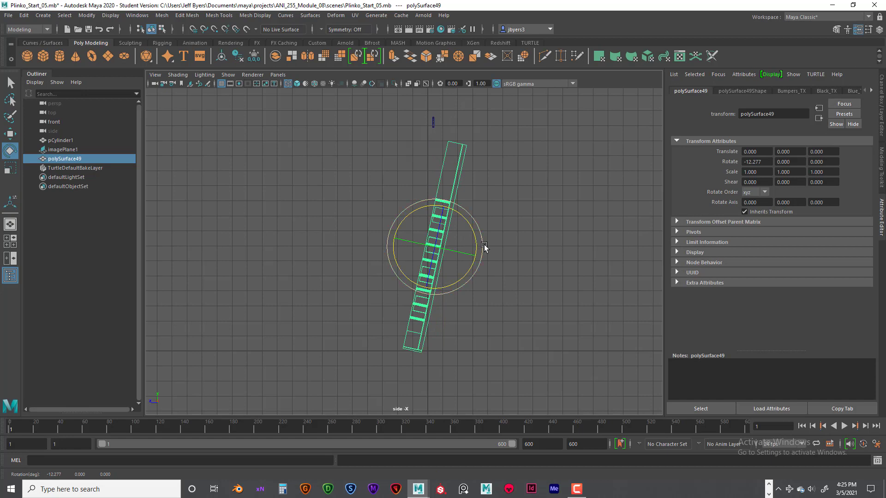
{"action": "key", "text": "ctrl+a"}
{"action": "left_click", "coordinate": [861, 121]}
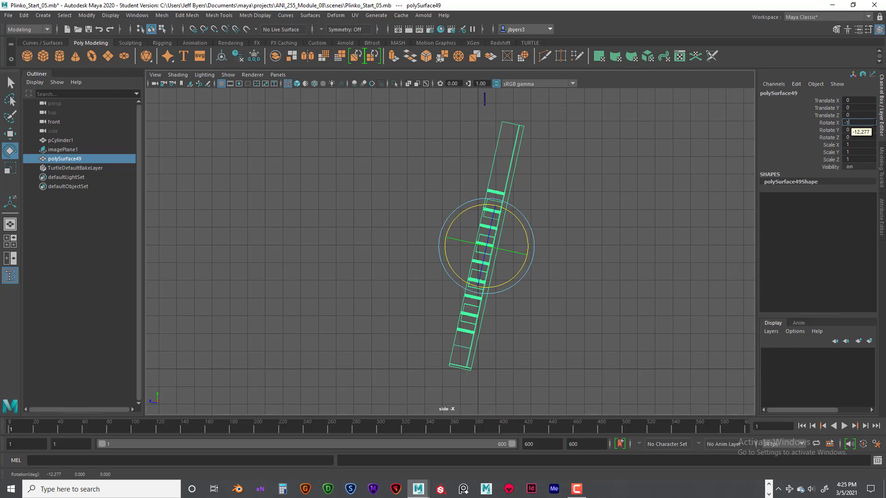
{"action": "type", "text": "-15"}
{"action": "key", "text": "Return"}
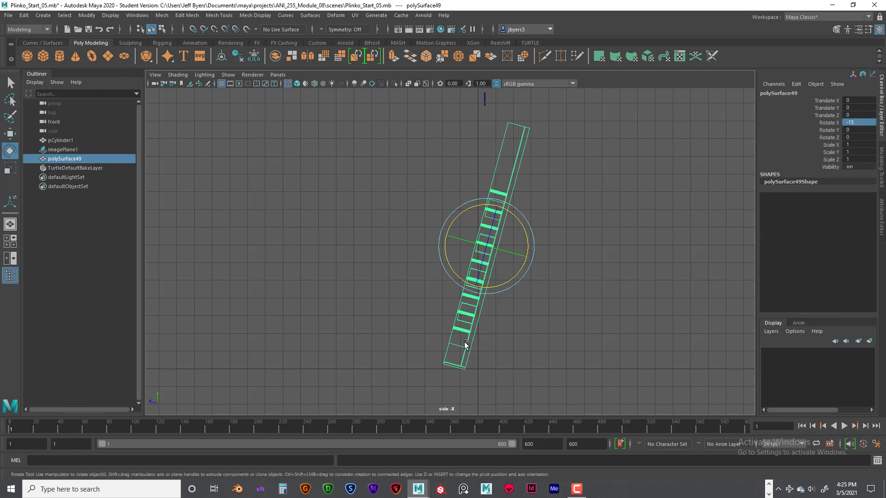
Step: Rotate the disc to match the board's slant, with Rotate X set to 15
{"action": "left_click", "coordinate": [483, 100]}
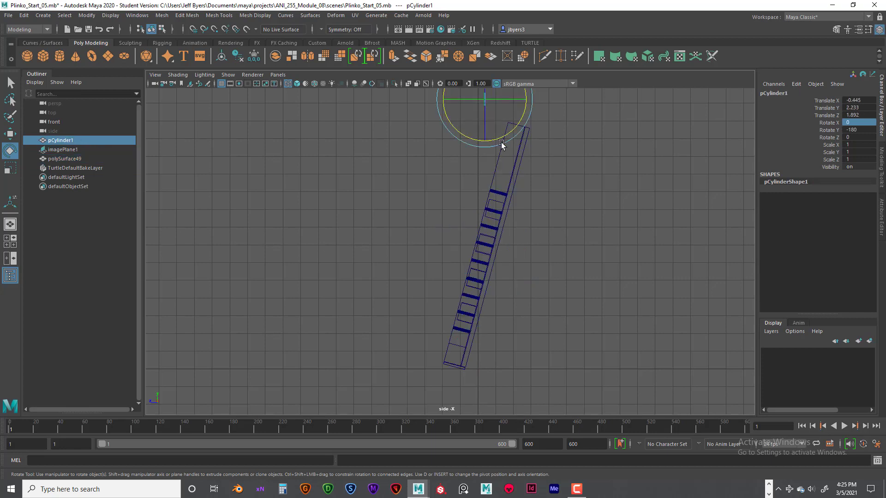
{"action": "left_click_drag", "start_coordinate": [524, 114], "coordinate": [517, 129]}
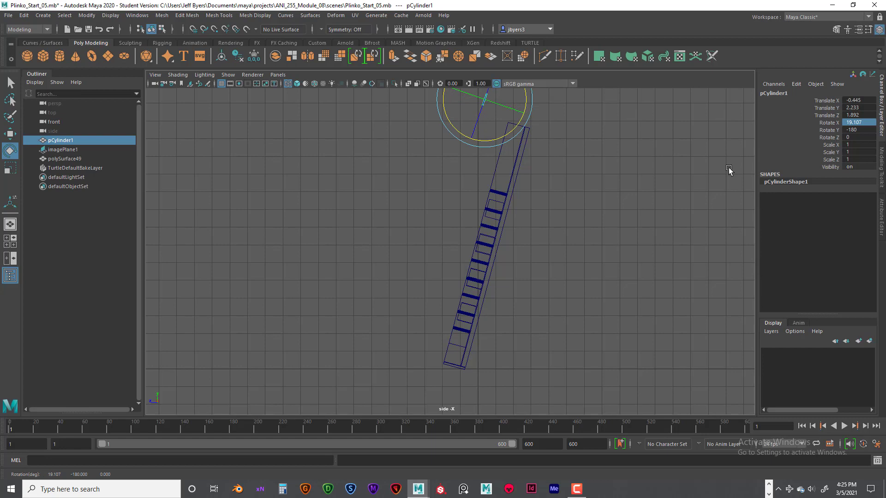
{"action": "left_click", "coordinate": [864, 122]}
{"action": "key", "text": "Return"}
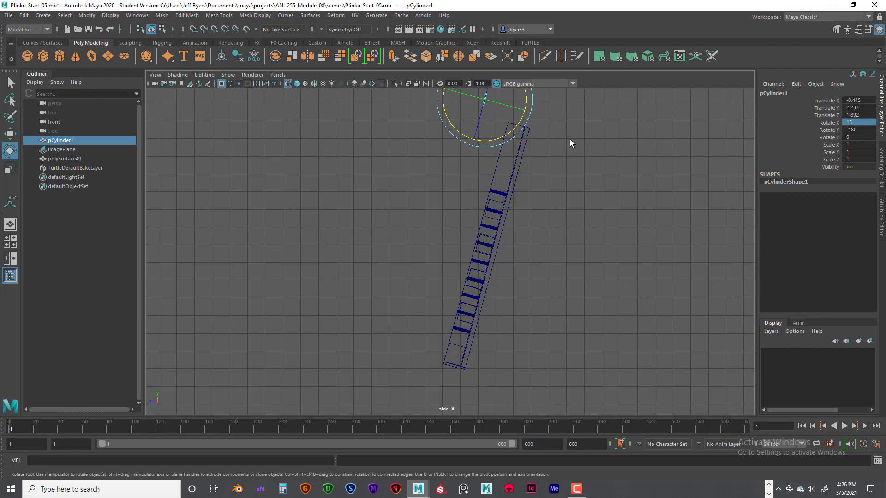
Step: Move the disc in the side view to just in front of the board's face above the top pegs, about Translate Y -1.425, Z 0.283
{"action": "middle_click_drag", "start_coordinate": [571, 137], "coordinate": [591, 200], "text": "alt"}
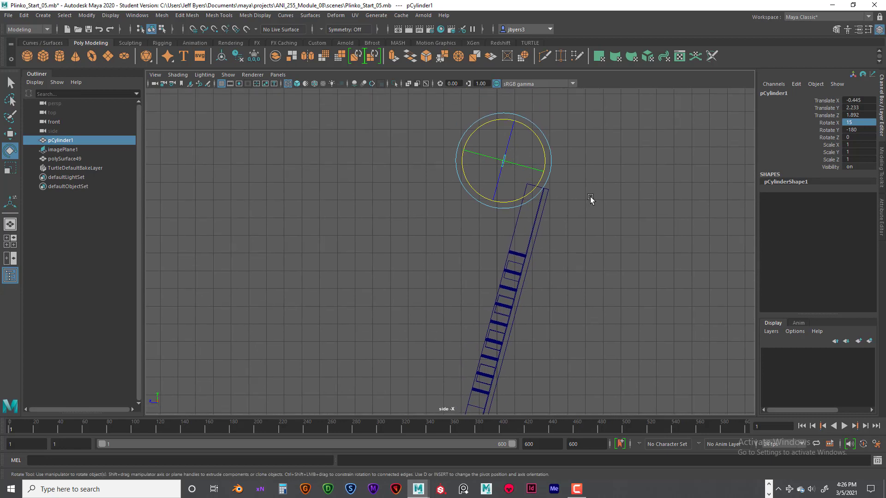
{"action": "key", "text": "w"}
{"action": "left_click_drag", "start_coordinate": [504, 162], "coordinate": [563, 175]}
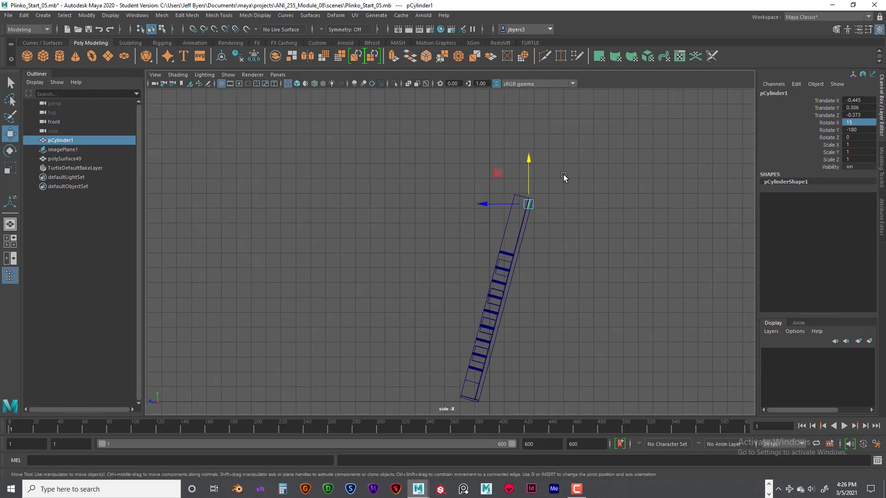
{"action": "scroll", "coordinate": [563, 176], "scroll_direction": "up", "scroll_amount": 5}
{"action": "left_click_drag", "start_coordinate": [601, 130], "coordinate": [602, 204]}
{"action": "left_click_drag", "start_coordinate": [624, 161], "coordinate": [624, 182]}
{"action": "left_click_drag", "start_coordinate": [606, 224], "coordinate": [604, 224]}
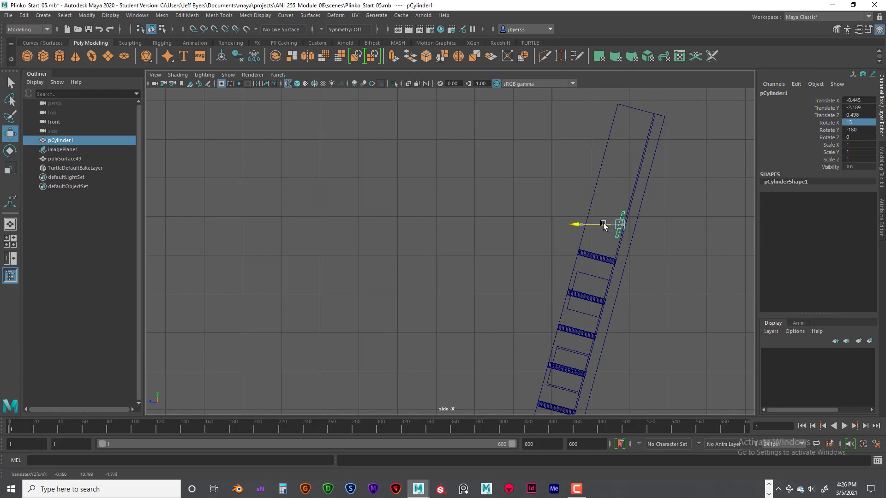
{"action": "left_click_drag", "start_coordinate": [624, 190], "coordinate": [627, 159]}
{"action": "left_click_drag", "start_coordinate": [592, 195], "coordinate": [601, 196]}
{"action": "scroll", "coordinate": [635, 196], "scroll_direction": "up", "scroll_amount": 3}
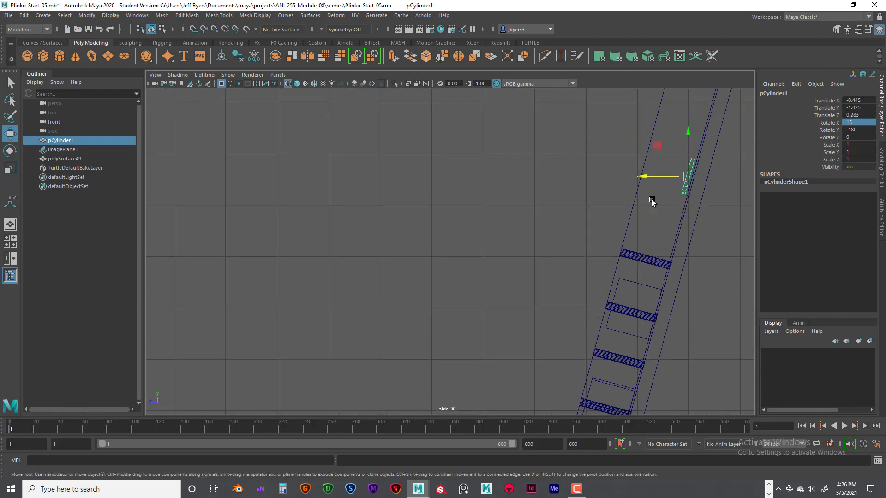
Step: Shift the disc sideways along X in the perspective view to a Translate X of about 0.082
{"action": "middle_click_drag", "start_coordinate": [639, 203], "coordinate": [412, 206], "text": "alt"}
{"action": "right_click_drag", "start_coordinate": [472, 206], "coordinate": [528, 192], "text": "alt"}
{"action": "middle_click_drag", "start_coordinate": [517, 145], "coordinate": [536, 232], "text": "alt"}
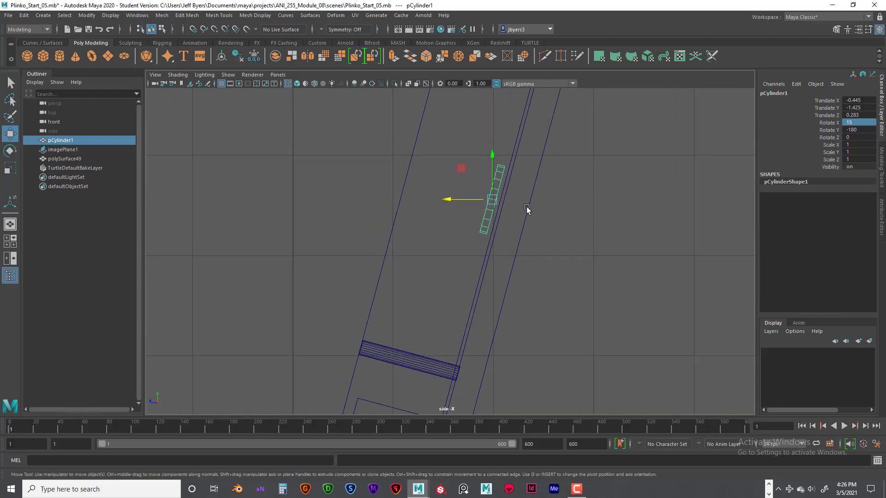
{"action": "scroll", "coordinate": [527, 208], "scroll_direction": "down", "scroll_amount": 5}
{"action": "scroll", "coordinate": [546, 189], "scroll_direction": "up", "scroll_amount": 2}
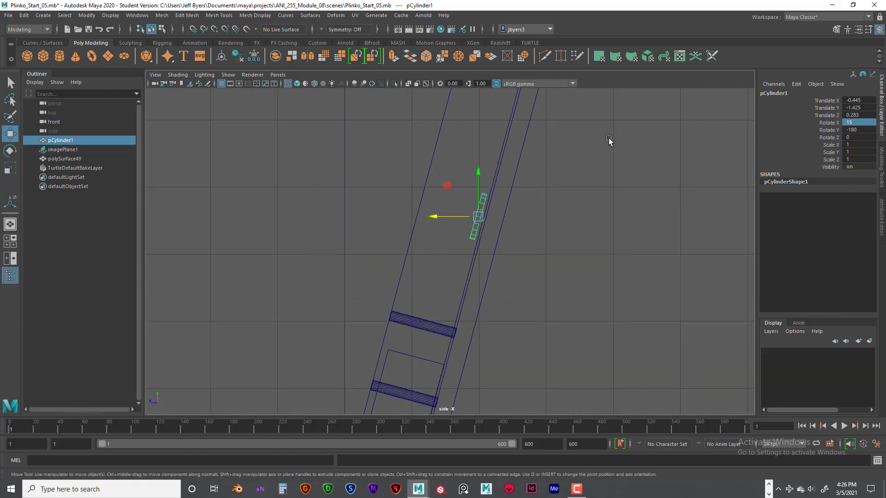
{"action": "key", "text": "space"}
{"action": "key", "text": "space"}
{"action": "left_click_drag", "start_coordinate": [556, 231], "coordinate": [494, 222], "text": "alt"}
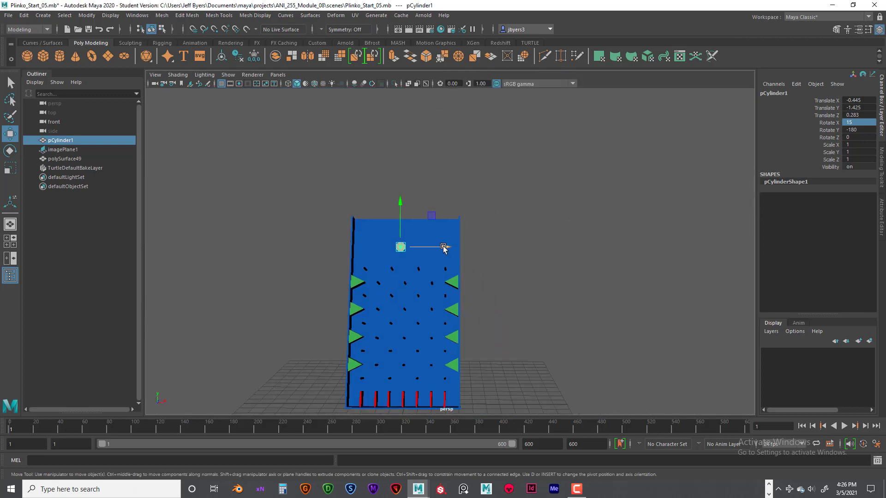
{"action": "left_click_drag", "start_coordinate": [444, 248], "coordinate": [533, 224]}
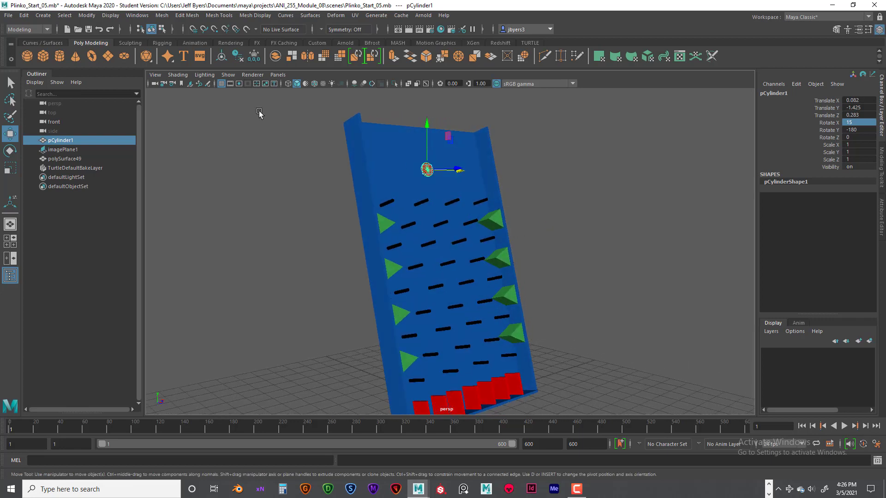
Step: Freeze the transformations of the disc and of the tilted board
{"action": "left_click", "coordinate": [253, 56]}
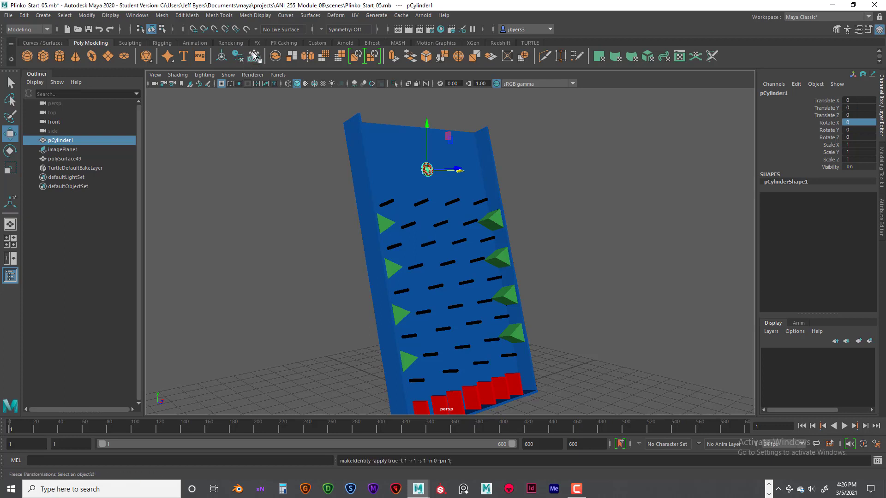
{"action": "left_click", "coordinate": [402, 196]}
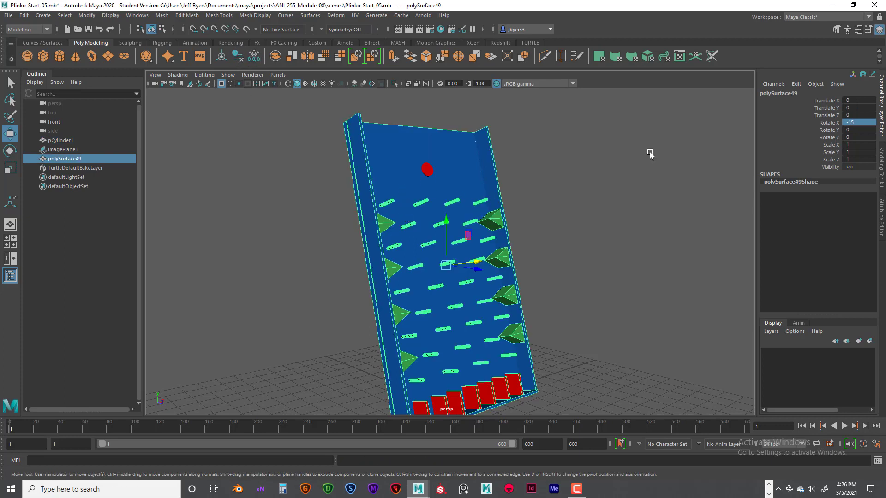
{"action": "left_click", "coordinate": [254, 56]}
{"action": "scroll", "coordinate": [524, 207], "scroll_direction": "down", "scroll_amount": 4}
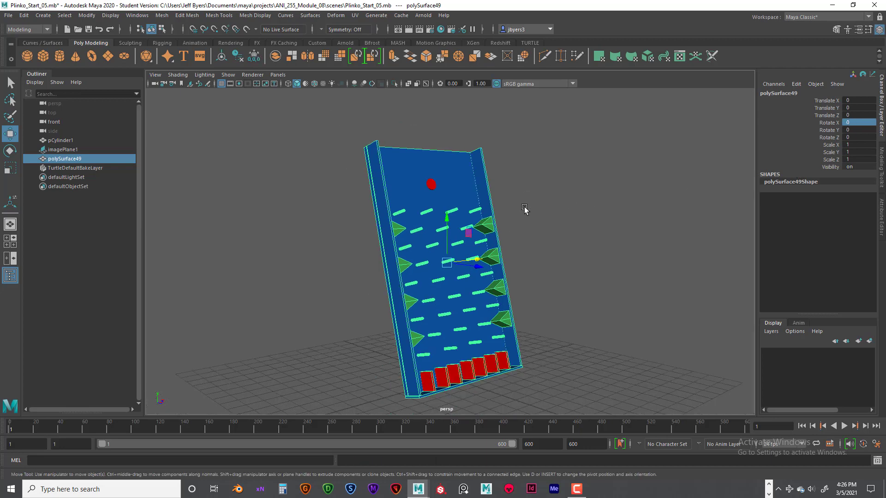
{"action": "left_click", "coordinate": [537, 211]}
{"action": "mouse_move", "coordinate": [518, 220]}
{"action": "left_mouse_down", "text": "alt"}
{"action": "mouse_move", "coordinate": [387, 225]}
{"action": "mouse_move", "coordinate": [530, 221]}
{"action": "mouse_move", "coordinate": [528, 229]}
{"action": "left_mouse_up", "text": "alt"}
{"action": "left_click", "coordinate": [483, 261]}
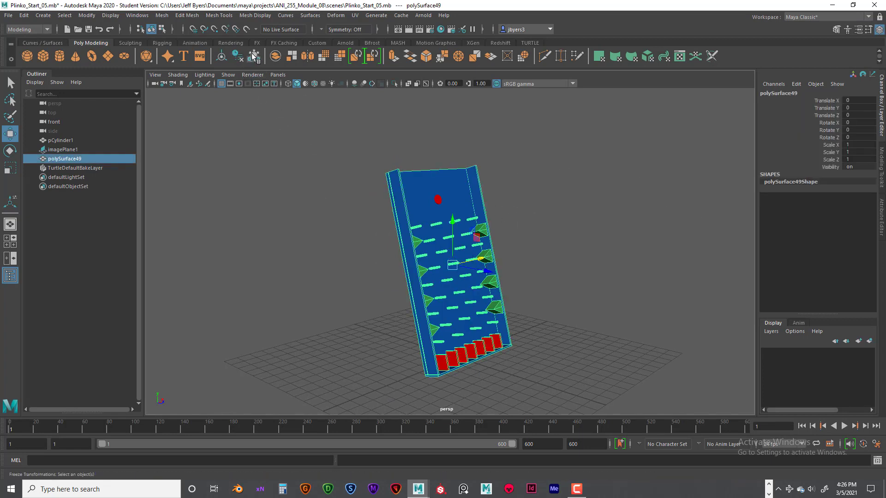
{"action": "mouse_move", "coordinate": [528, 244]}
{"action": "left_mouse_down", "text": "alt"}
{"action": "mouse_move", "coordinate": [547, 231]}
{"action": "mouse_move", "coordinate": [579, 241]}
{"action": "mouse_move", "coordinate": [504, 248]}
{"action": "mouse_move", "coordinate": [526, 237]}
{"action": "left_mouse_up", "text": "alt"}
{"action": "left_click", "coordinate": [524, 239]}
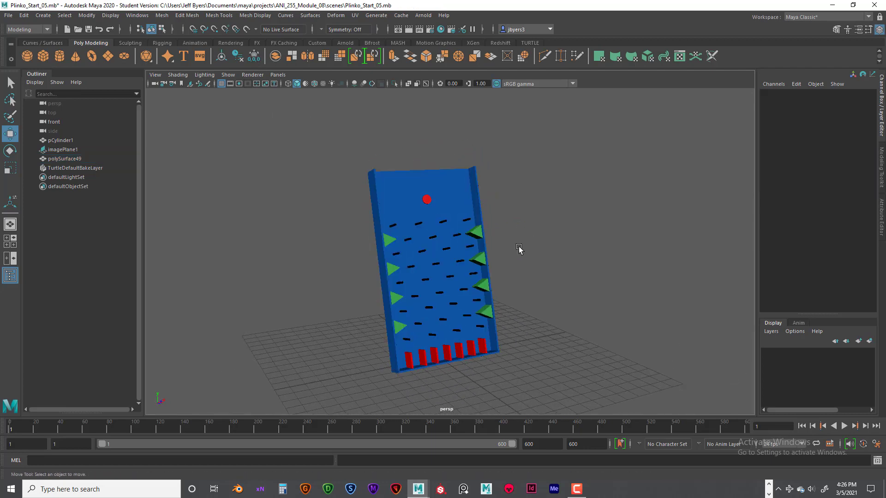
{"action": "scroll", "coordinate": [516, 250], "scroll_direction": "up", "scroll_amount": 2}
{"action": "middle_click_drag", "start_coordinate": [512, 251], "coordinate": [524, 238], "text": "alt"}
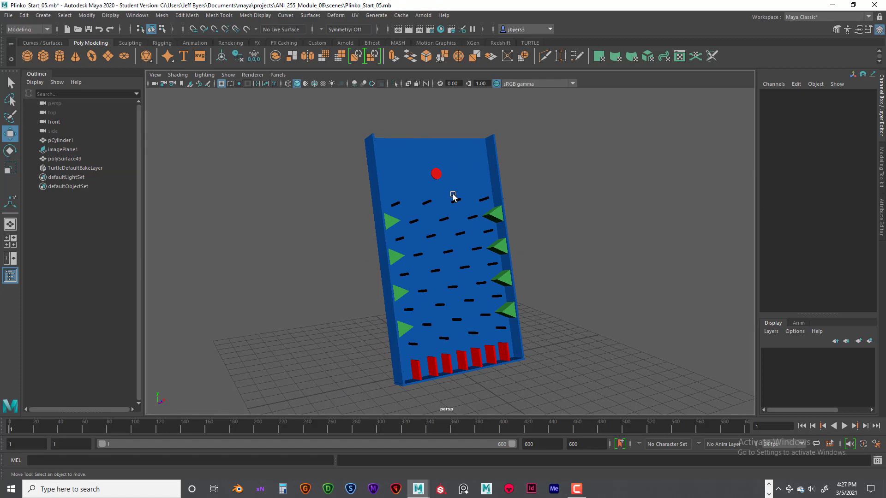
Step: Make the red disc an active rigid body
{"action": "left_click", "coordinate": [435, 176]}
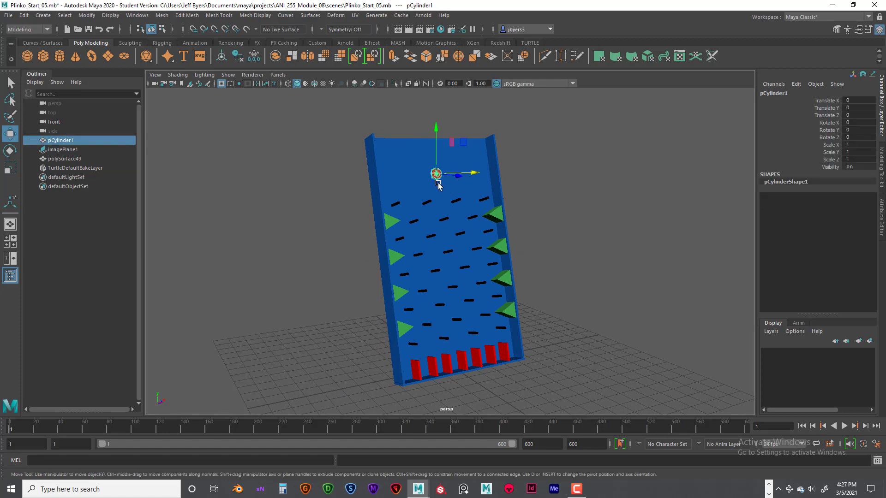
{"action": "key", "text": "space"}
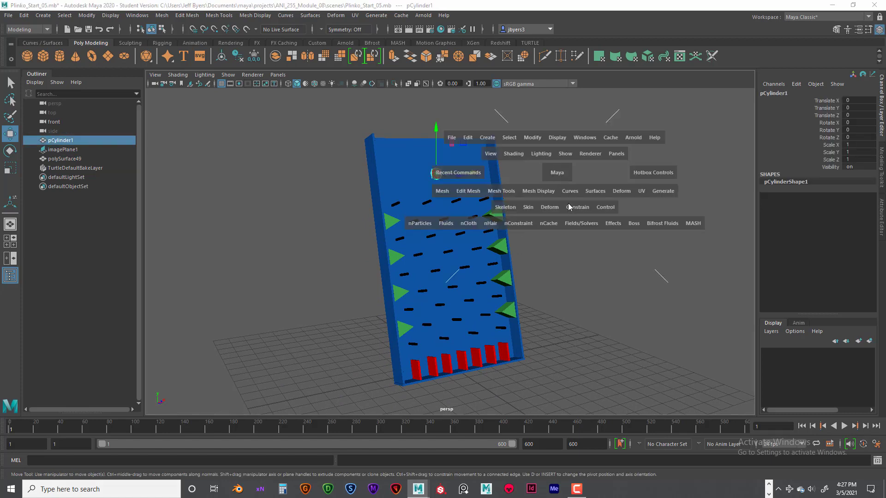
{"action": "left_click", "coordinate": [577, 224]}
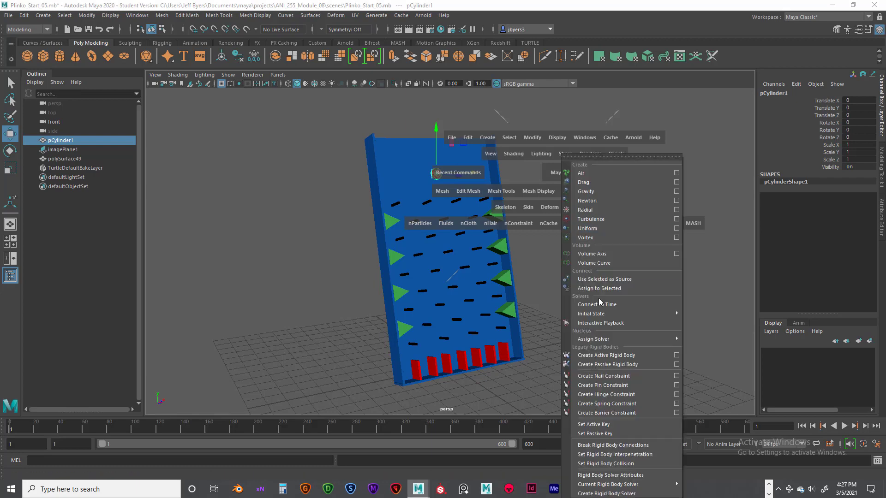
{"action": "left_click", "coordinate": [597, 355]}
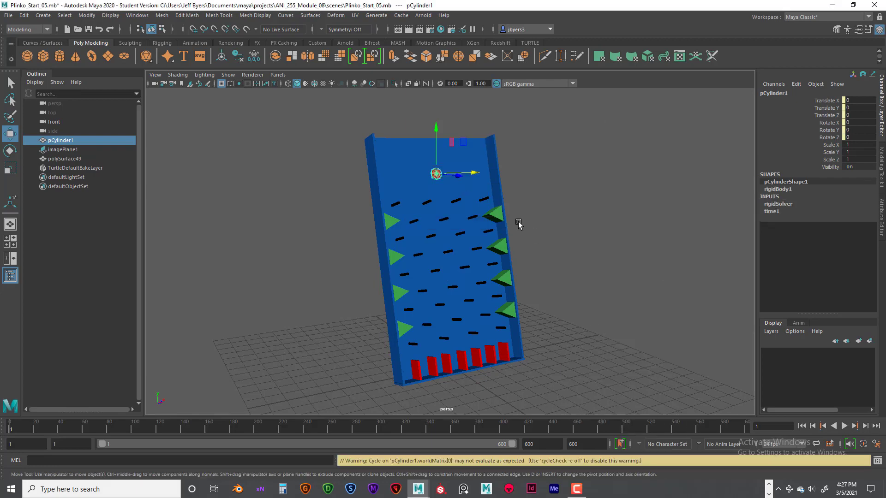
Step: Make the tilted Plinko board with its pegs a passive rigid body
{"action": "left_click", "coordinate": [584, 271]}
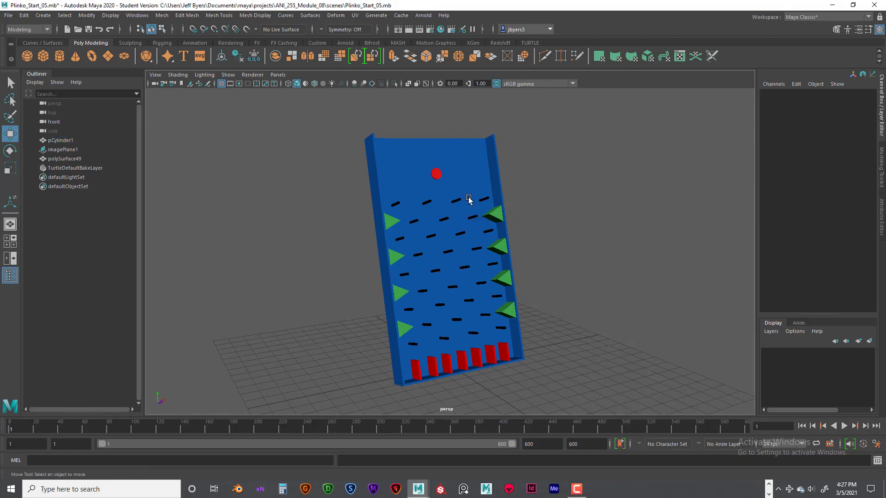
{"action": "left_click", "coordinate": [475, 172]}
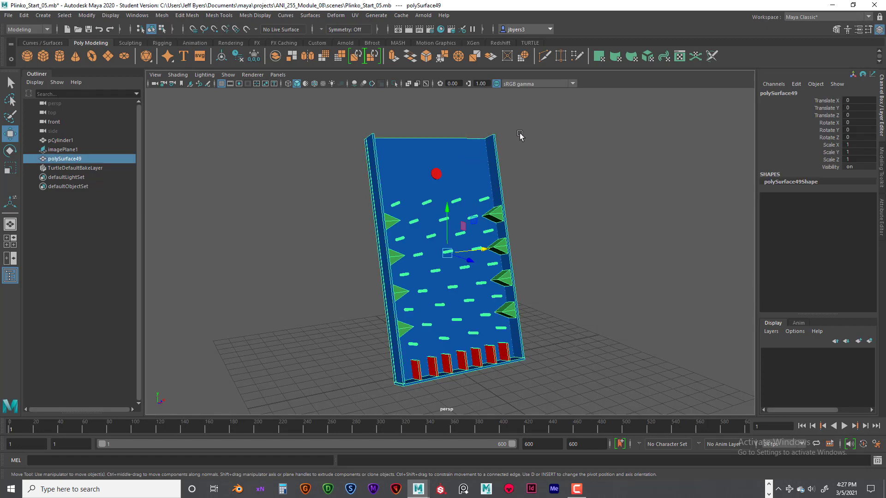
{"action": "key", "text": "space"}
{"action": "left_click", "coordinate": [551, 185]}
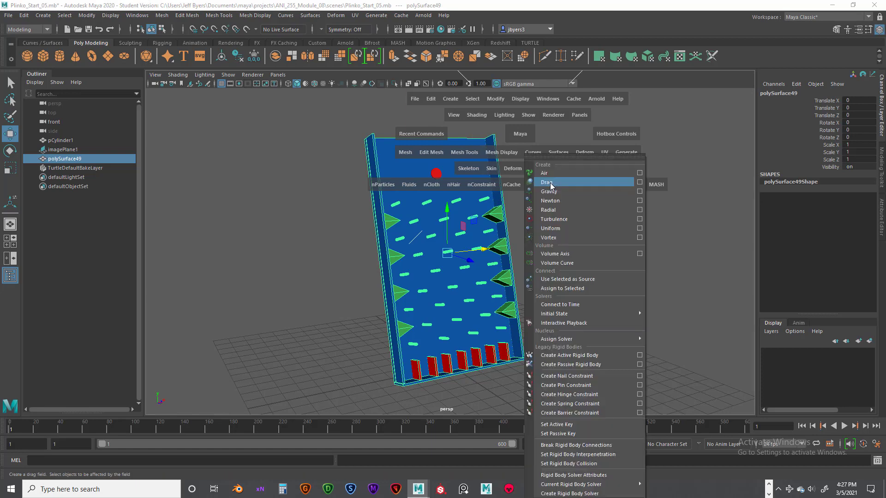
{"action": "mouse_move", "coordinate": [587, 342]}
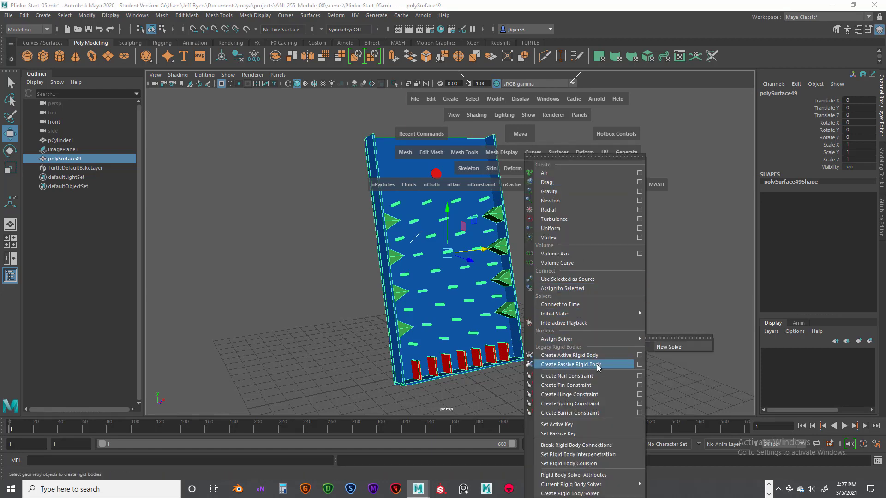
{"action": "left_click", "coordinate": [590, 364]}
{"action": "left_click", "coordinate": [586, 344]}
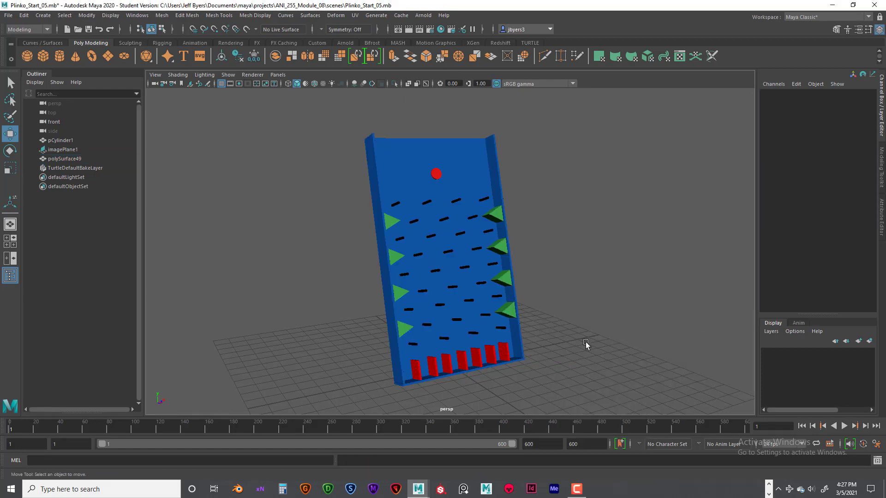
Step: Add a gravity field that acts on the red disc
{"action": "left_click", "coordinate": [436, 173]}
{"action": "key", "text": "space"}
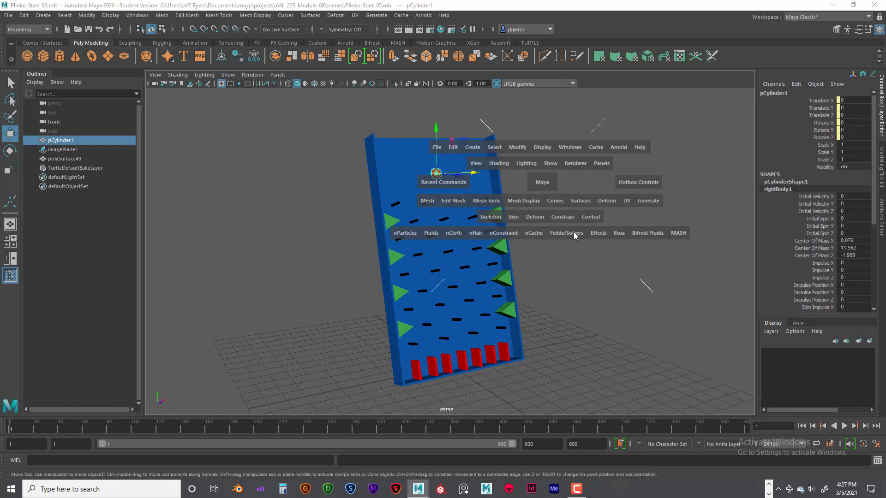
{"action": "left_click", "coordinate": [574, 233]}
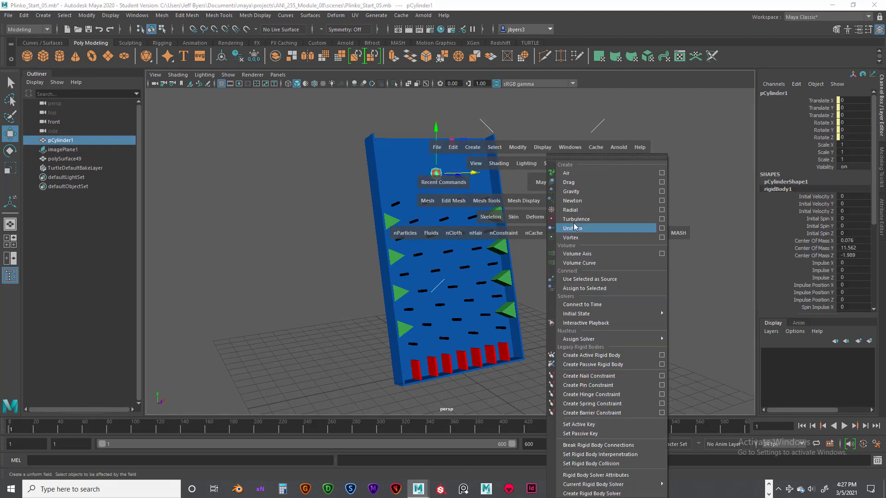
{"action": "left_click", "coordinate": [576, 191]}
{"action": "key", "text": "space"}
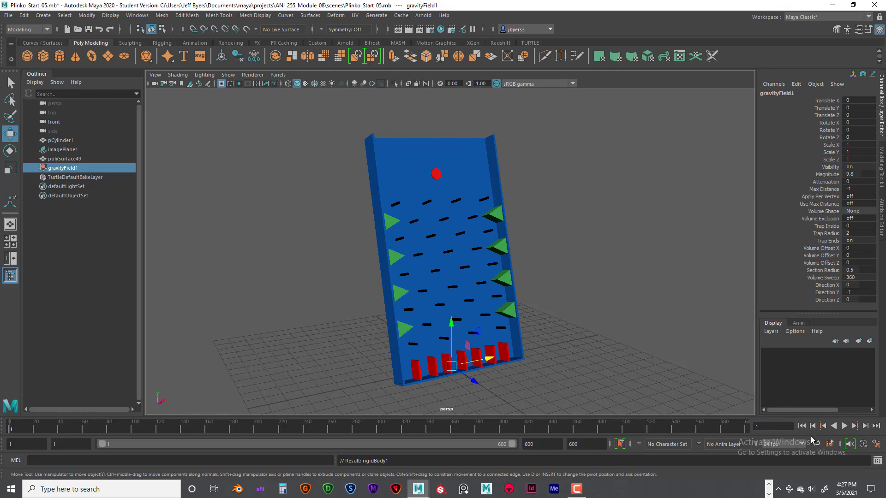
Step: Play the simulation to watch the disc fall through the pegs, then stop it and inspect where the disc lands
{"action": "left_click_drag", "start_coordinate": [613, 304], "coordinate": [621, 302], "text": "alt"}
{"action": "left_click", "coordinate": [843, 426]}
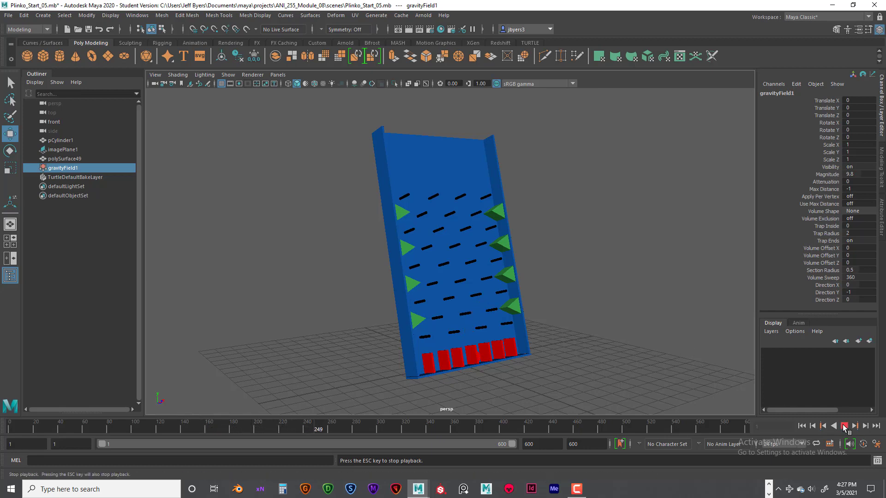
{"action": "left_click", "coordinate": [844, 428]}
{"action": "left_click_drag", "start_coordinate": [625, 341], "coordinate": [572, 309], "text": "alt"}
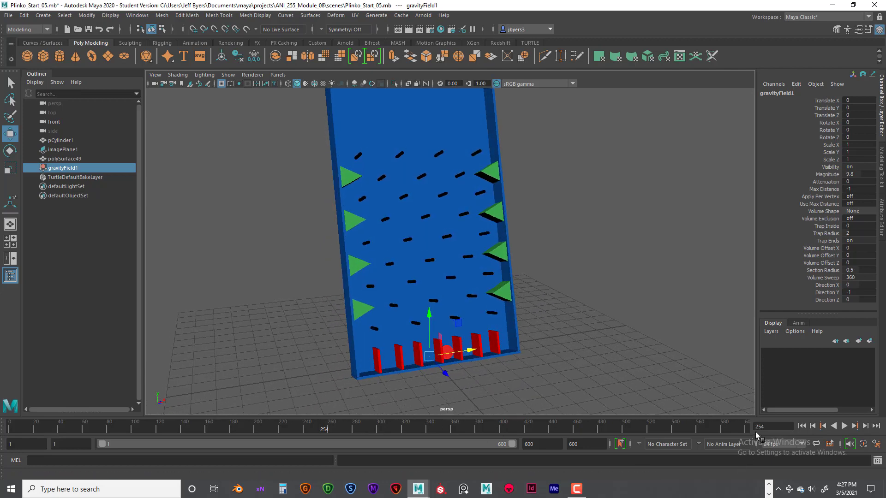
Step: Set the animation's end time to frame 300
{"action": "left_click", "coordinate": [569, 443]}
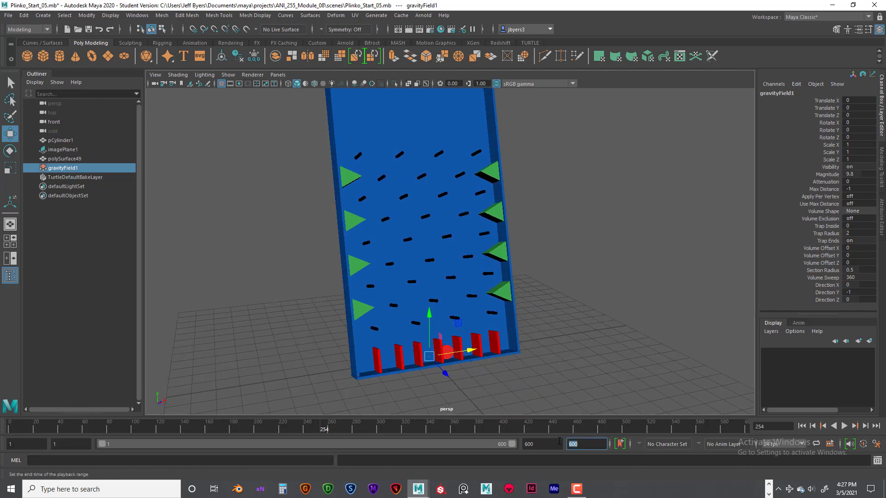
{"action": "type", "text": "300"}
{"action": "key", "text": "Return"}
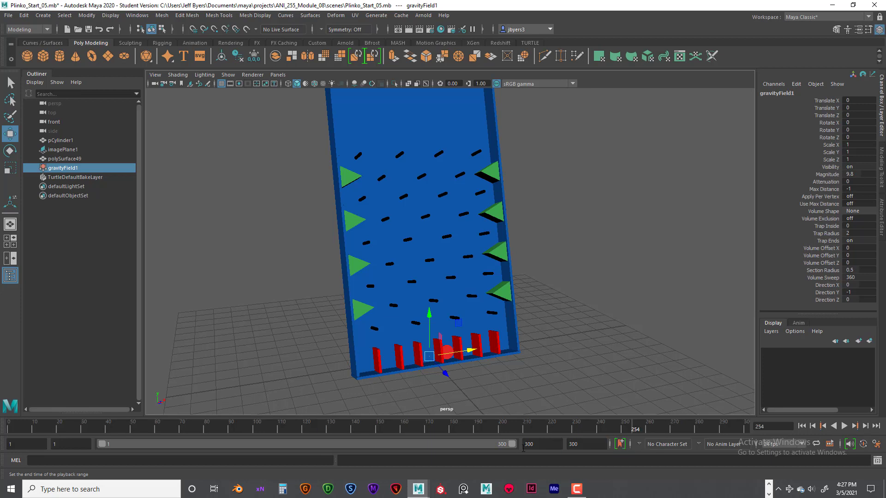
Step: Replay the simulation from the first frame and stop it once the disc has settled among the bottom slots
{"action": "left_click", "coordinate": [802, 426]}
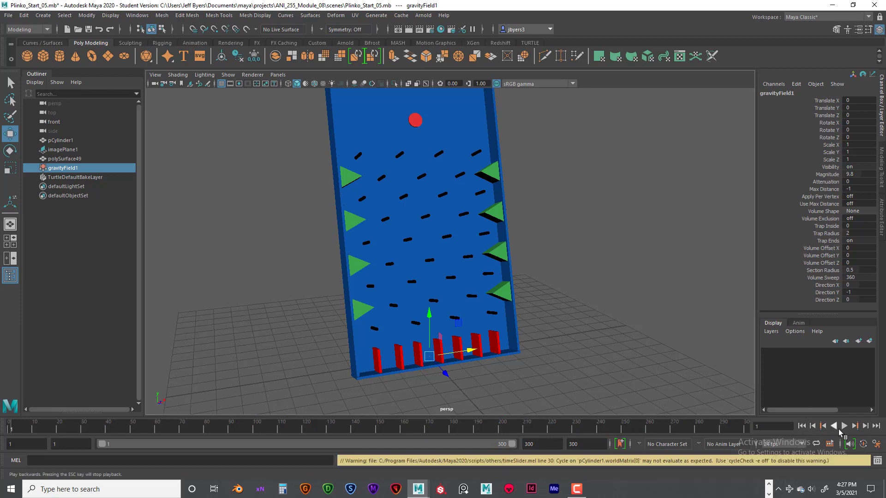
{"action": "left_click", "coordinate": [844, 427]}
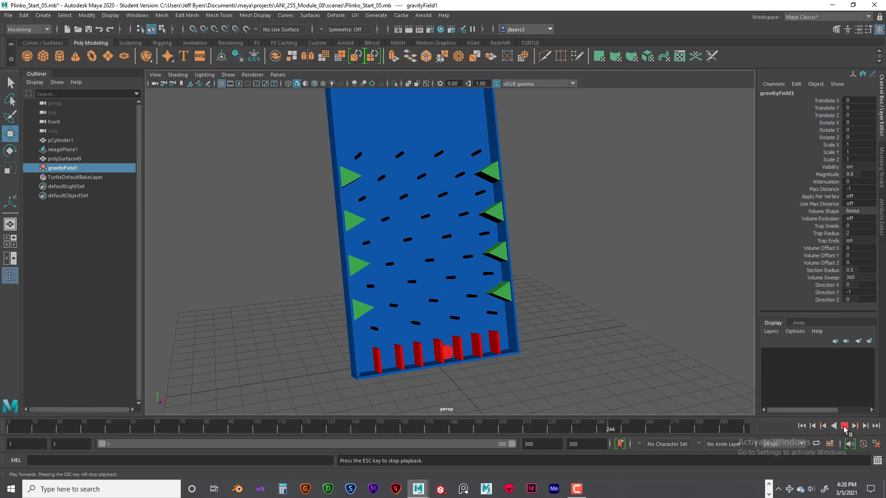
{"action": "left_click", "coordinate": [843, 426]}
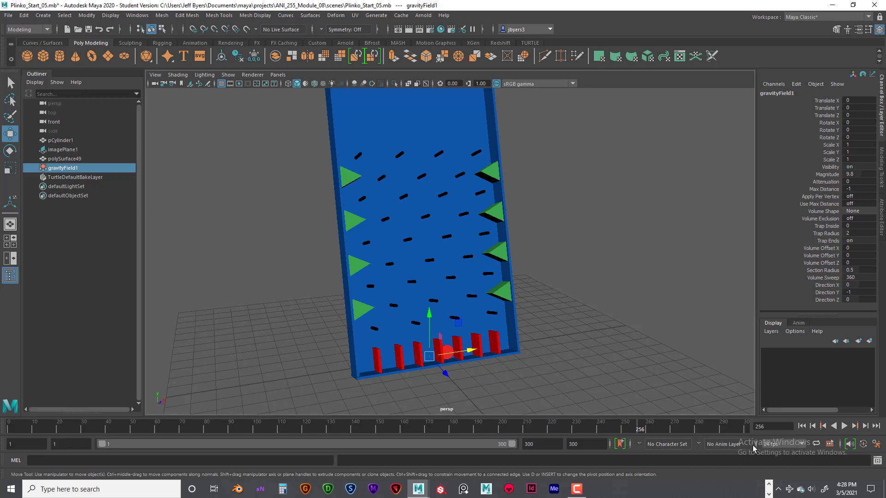
Step: Return to the first frame and shift the disc sideways along X to a Translate X of about -1.848
{"action": "left_click", "coordinate": [802, 426]}
{"action": "middle_click_drag", "start_coordinate": [561, 319], "coordinate": [557, 332], "text": "alt"}
{"action": "left_click", "coordinate": [418, 136]}
{"action": "left_click_drag", "start_coordinate": [451, 134], "coordinate": [414, 134]}
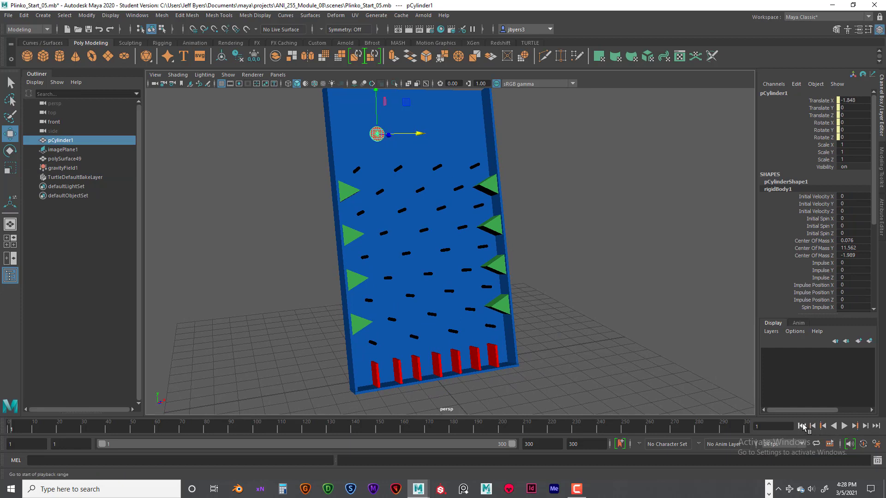
Step: Play the simulation with the disc's new starting position, then stop it and return to the first frame
{"action": "left_click", "coordinate": [843, 426]}
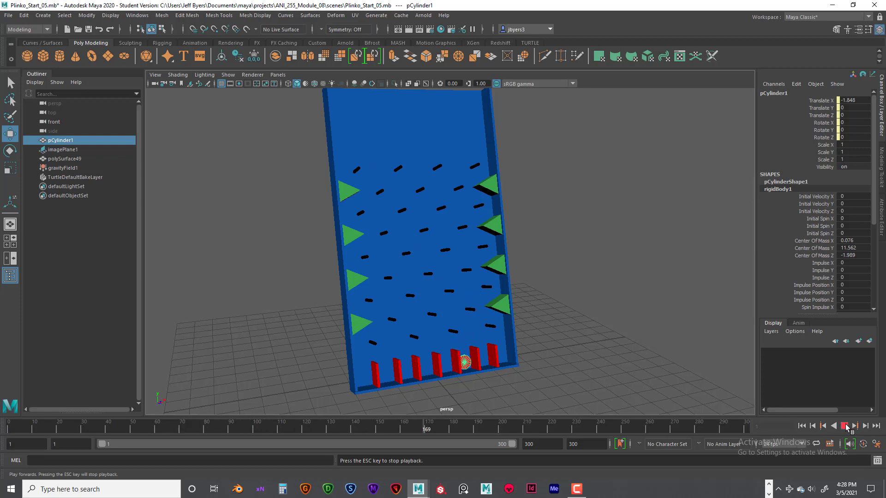
{"action": "left_click", "coordinate": [843, 427]}
{"action": "left_click", "coordinate": [802, 425]}
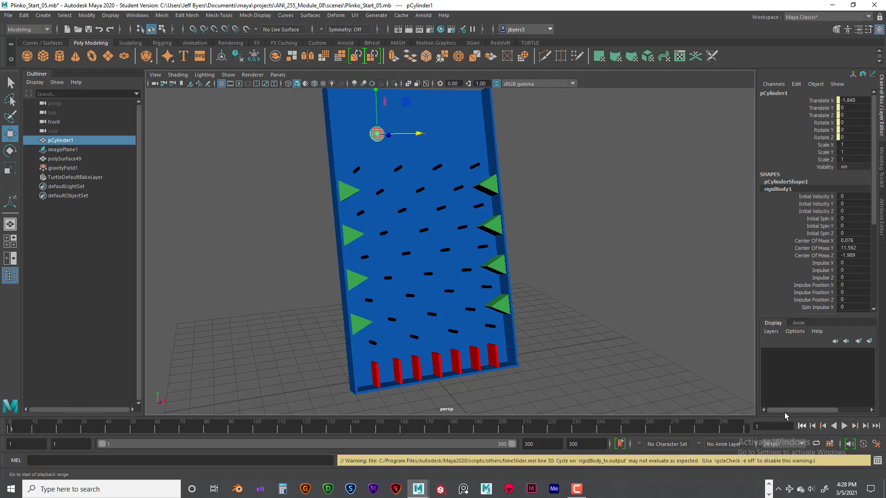
{"action": "left_click", "coordinate": [87, 15]}
{"action": "mouse_move", "coordinate": [51, 19]}
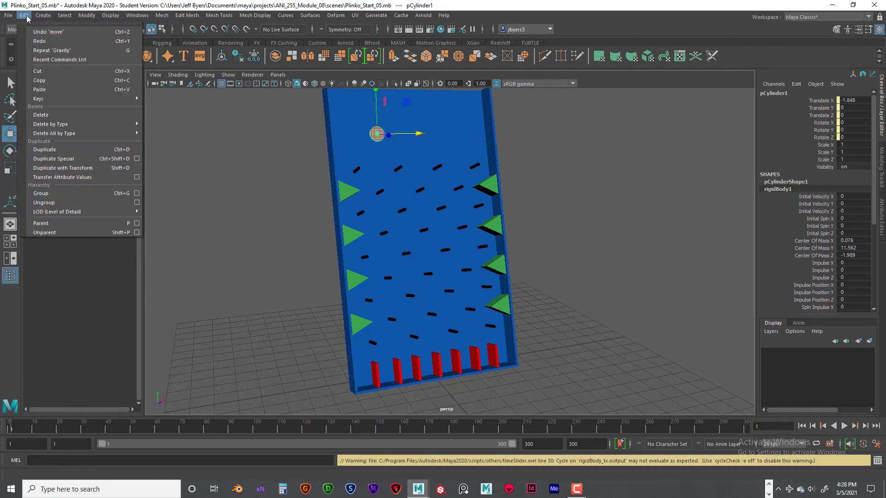
{"action": "mouse_move", "coordinate": [43, 101]}
{"action": "left_click", "coordinate": [568, 164]}
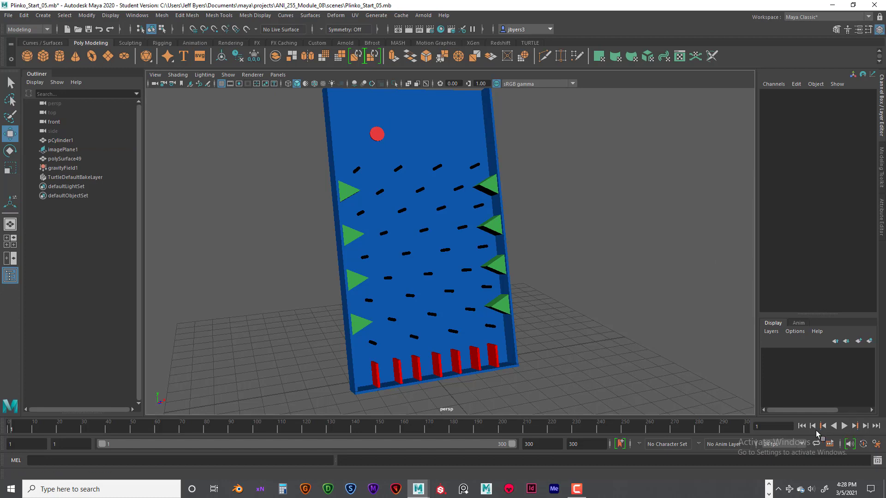
{"action": "left_click_drag", "start_coordinate": [479, 230], "coordinate": [464, 221], "text": "alt"}
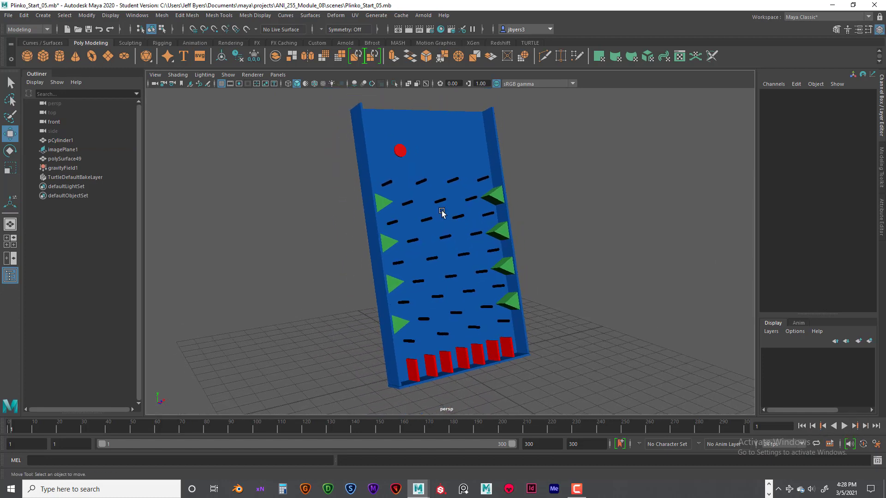
Step: Save the scene under the new name Plinko_Start_Fin as a Maya Binary file in the project's scenes folder
{"action": "left_click", "coordinate": [9, 15]}
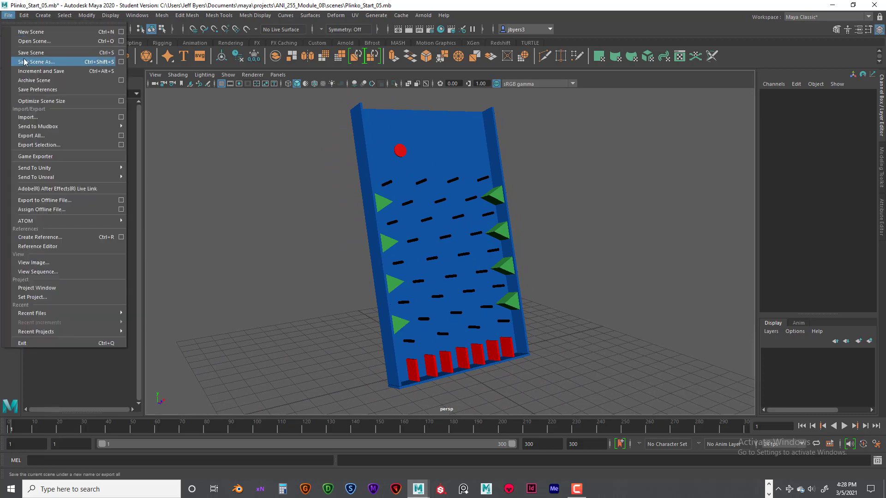
{"action": "left_click", "coordinate": [26, 63]}
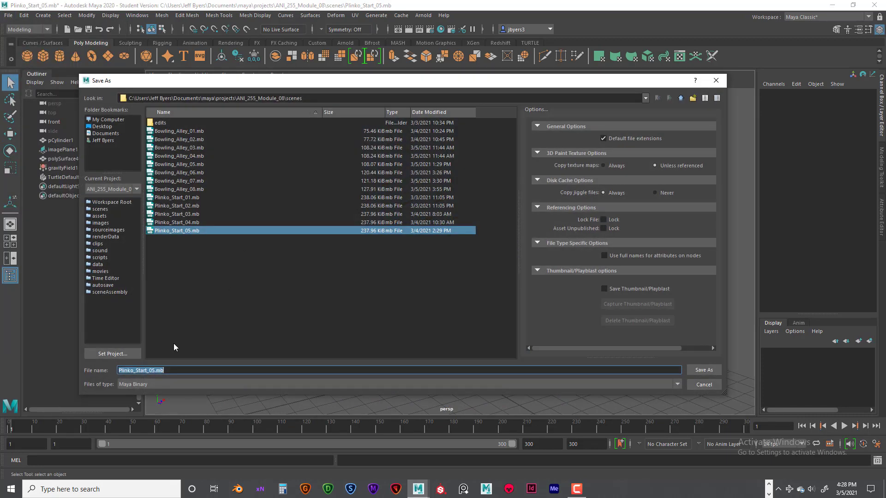
{"action": "left_click", "coordinate": [178, 371]}
{"action": "type", "text": "Fin"}
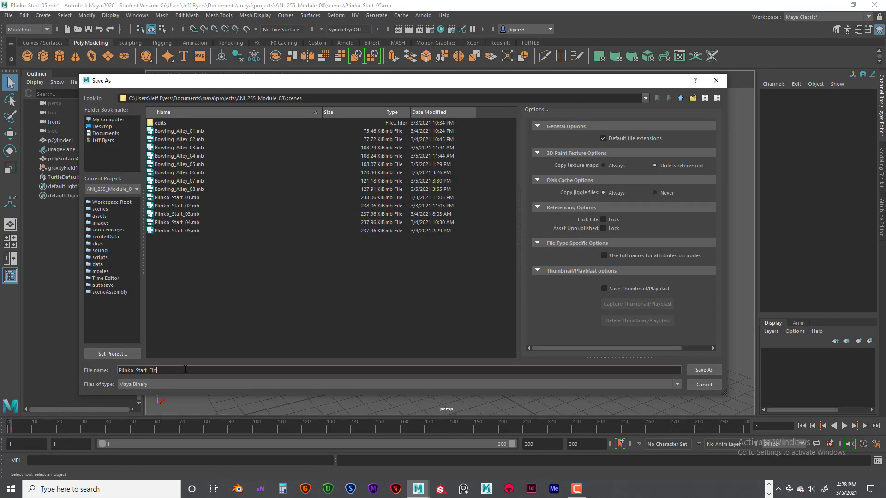
{"action": "left_click", "coordinate": [693, 373]}
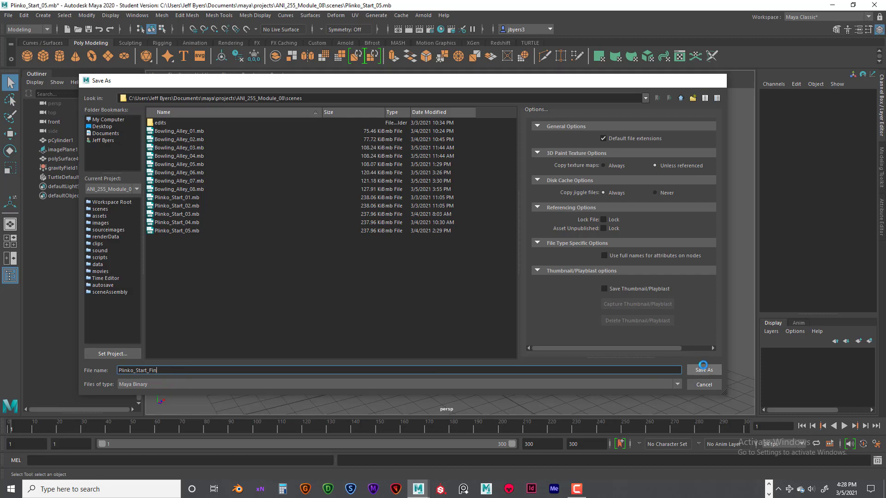
{"action": "left_click", "coordinate": [421, 255]}
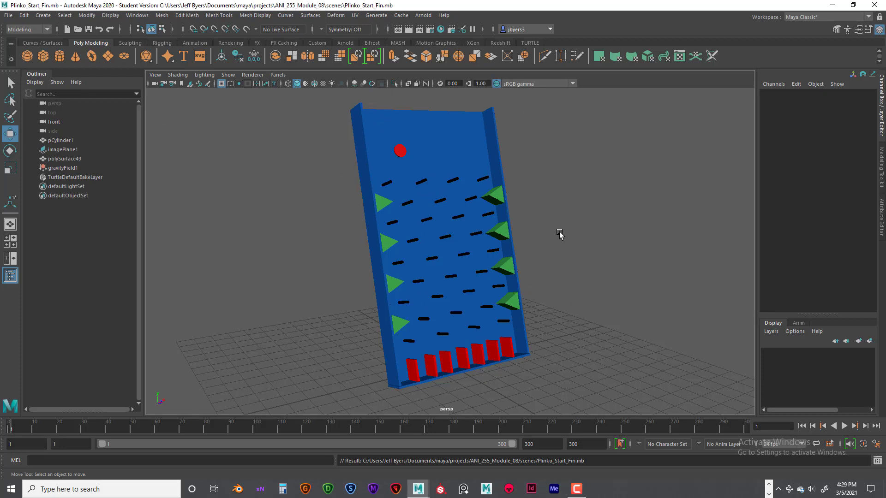
{"action": "mouse_move", "coordinate": [596, 281]}
{"action": "left_mouse_down", "text": "alt"}
{"action": "mouse_move", "coordinate": [641, 284]}
{"action": "mouse_move", "coordinate": [558, 288]}
{"action": "mouse_move", "coordinate": [589, 289]}
{"action": "left_mouse_up", "text": "alt"}
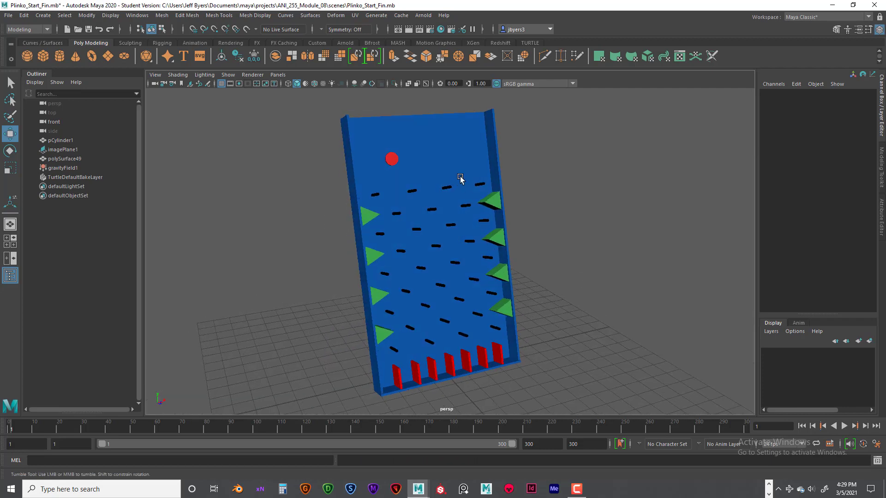
{"action": "left_click_drag", "start_coordinate": [461, 178], "coordinate": [464, 177], "text": "alt"}
{"action": "left_click", "coordinate": [398, 152]}
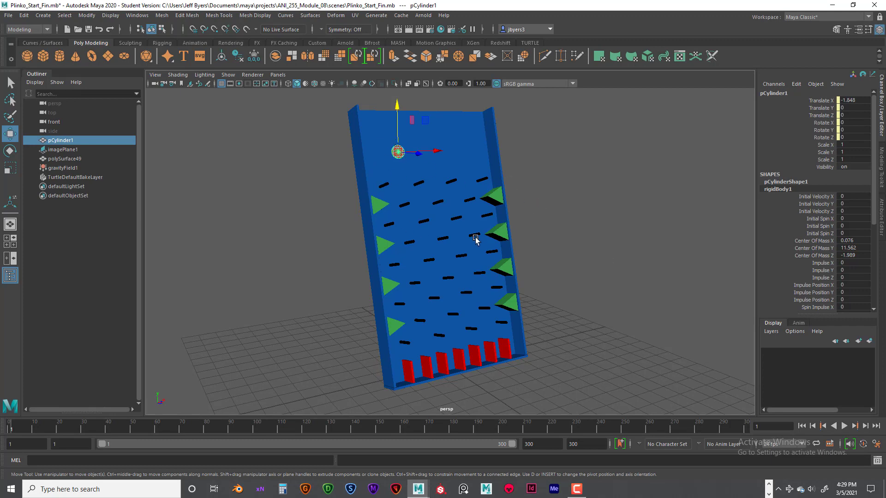
{"action": "left_click_drag", "start_coordinate": [555, 233], "coordinate": [536, 234], "text": "alt"}
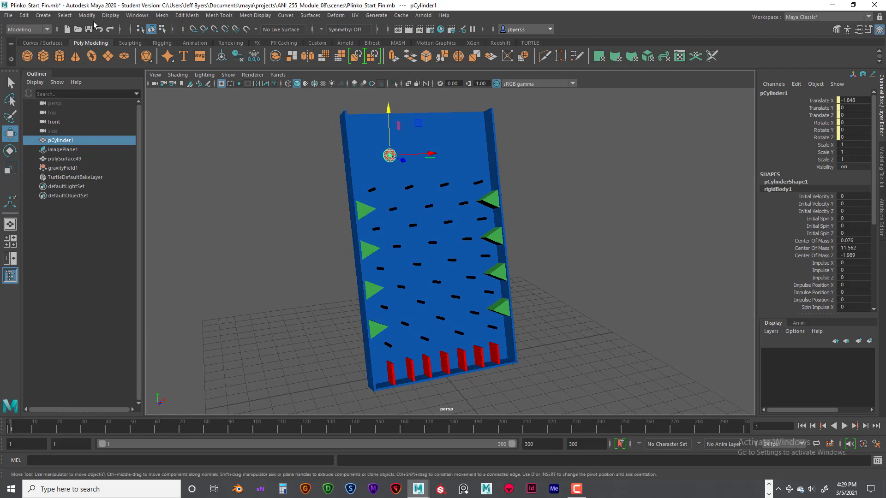
{"action": "left_click", "coordinate": [24, 15]}
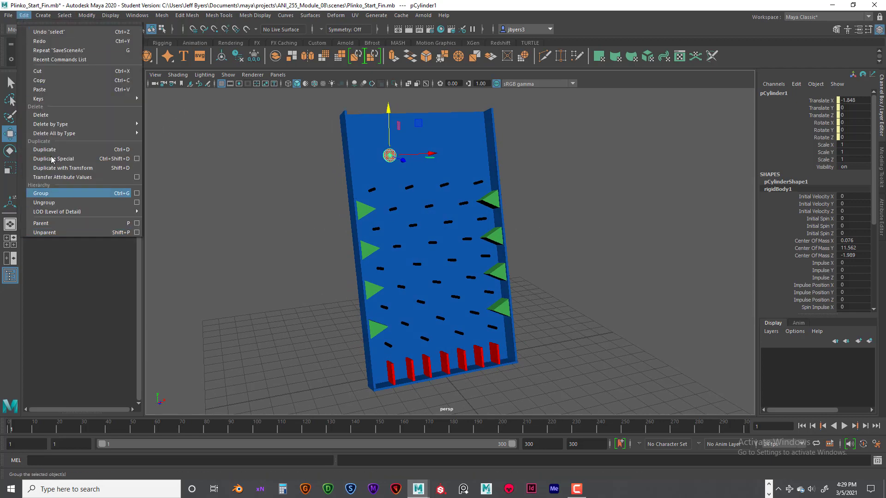
{"action": "mouse_move", "coordinate": [45, 137]}
{"action": "left_click", "coordinate": [25, 16]}
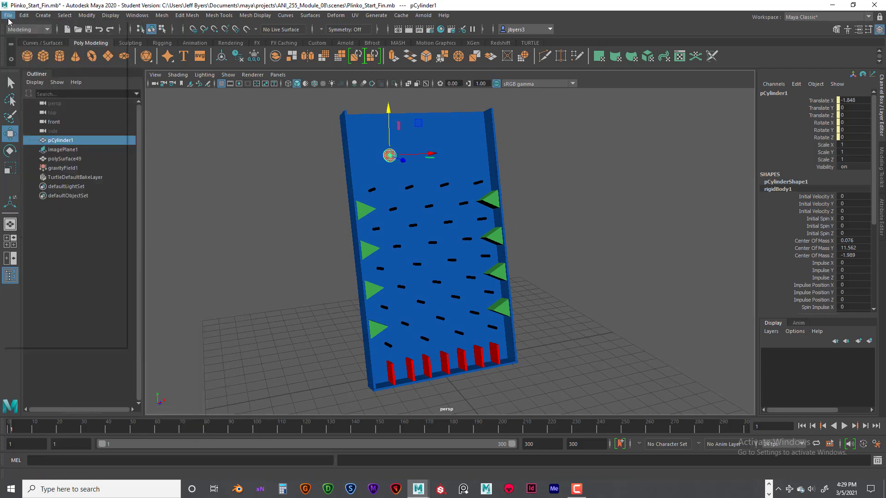
{"action": "left_click", "coordinate": [25, 16]}
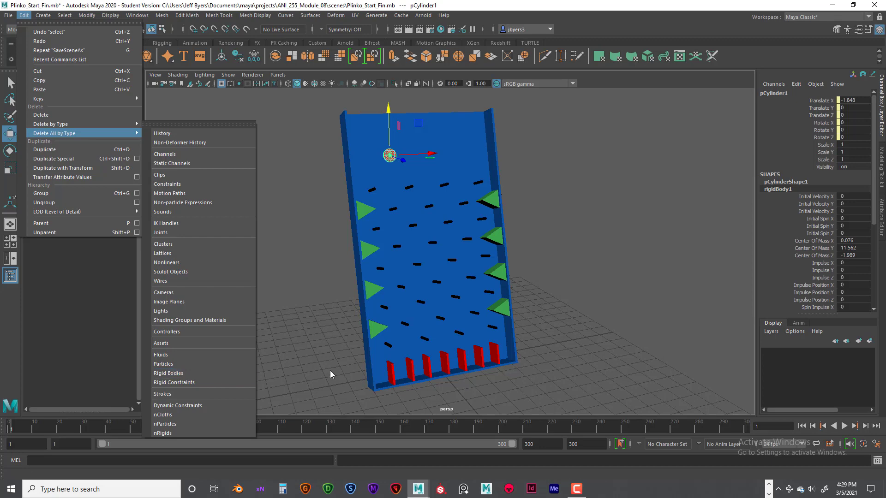
{"action": "left_click", "coordinate": [478, 175]}
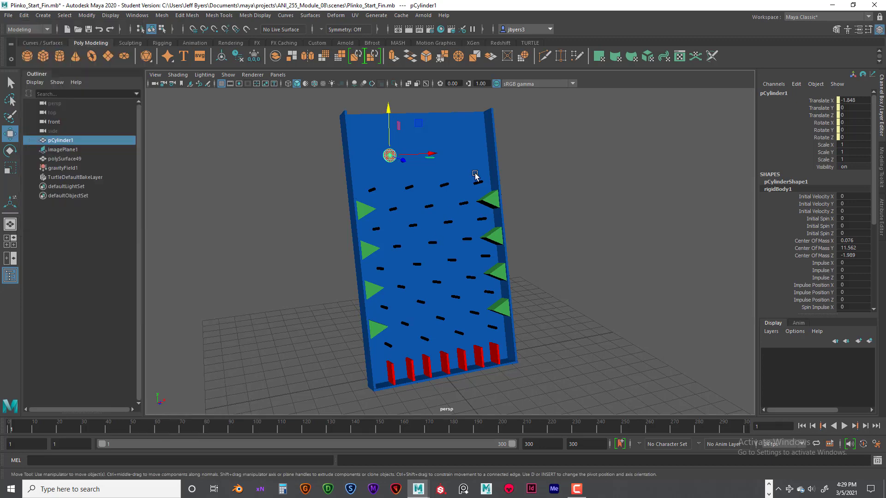
{"action": "left_click", "coordinate": [461, 187]}
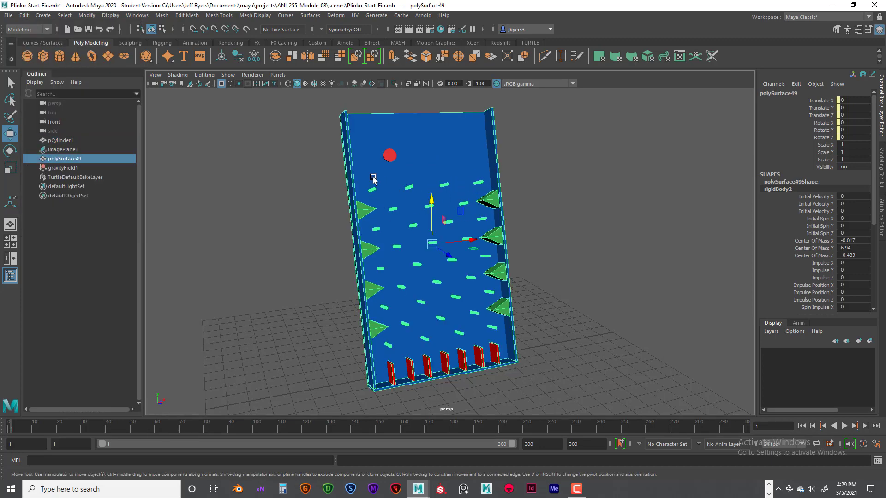
{"action": "left_click", "coordinate": [577, 264]}
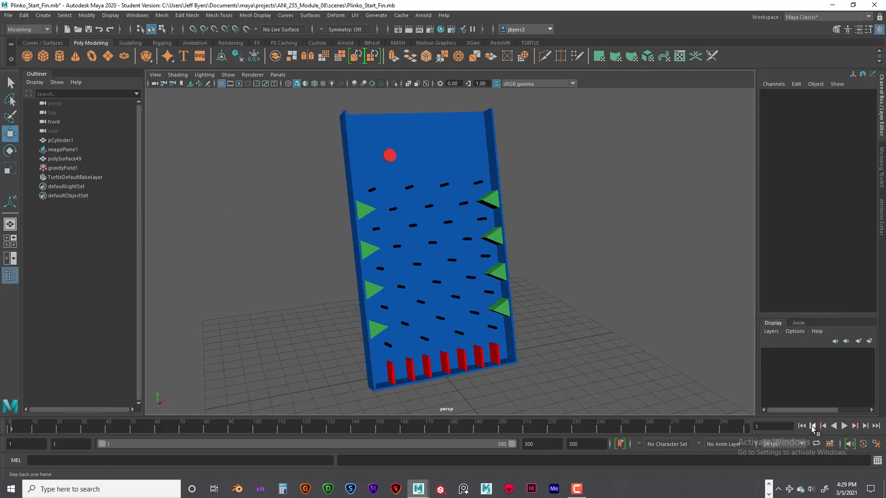
Step: Play the disc simulation once more, stop it partway down the board and return to the first frame
{"action": "left_click", "coordinate": [844, 426]}
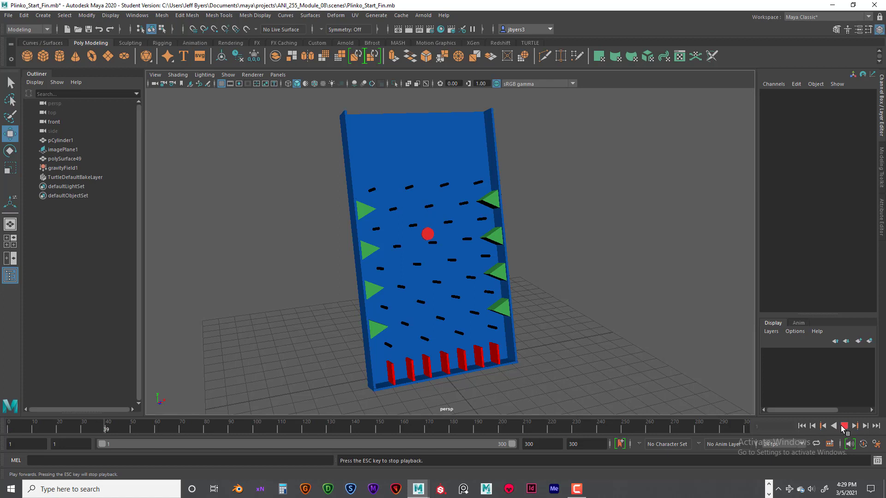
{"action": "left_click", "coordinate": [843, 426]}
{"action": "left_click", "coordinate": [801, 426]}
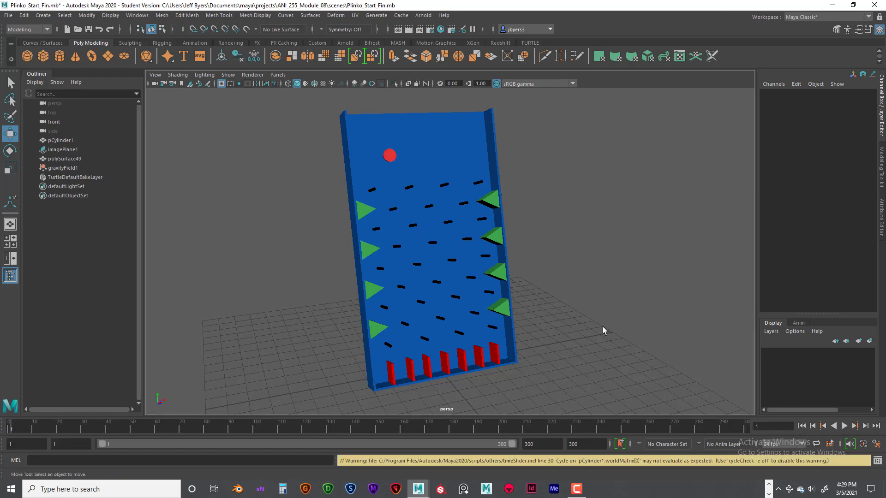
Step: Bake the disc's rigid body simulation to keyframes over the time slider range, using Bake Simulation with its settings reset to default
{"action": "left_click", "coordinate": [390, 161]}
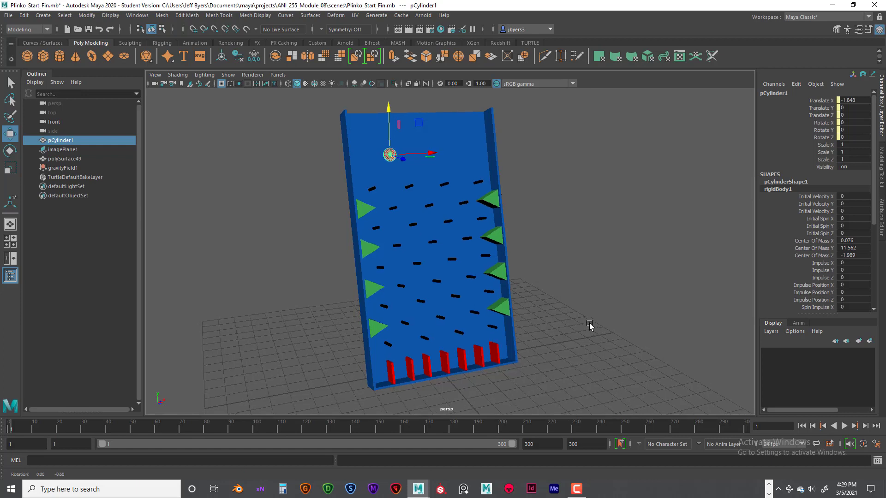
{"action": "left_click_drag", "start_coordinate": [590, 327], "coordinate": [597, 326], "text": "alt"}
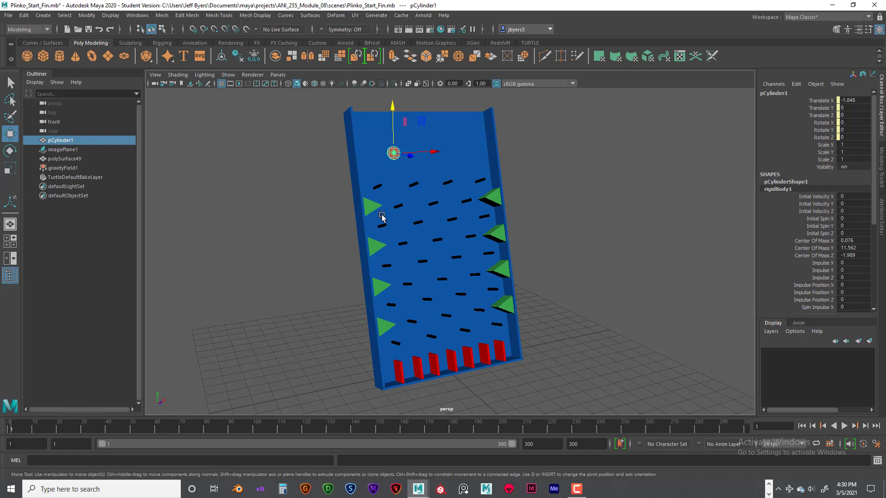
{"action": "left_click", "coordinate": [390, 125]}
{"action": "left_click", "coordinate": [24, 15]}
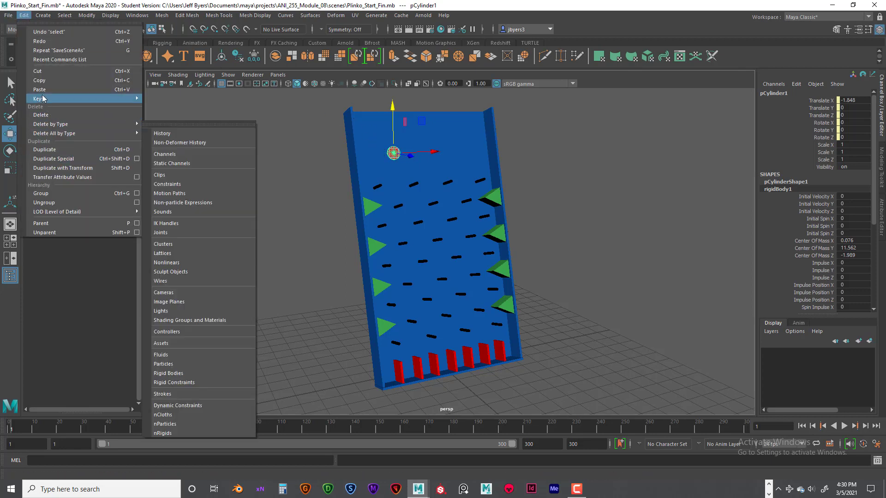
{"action": "mouse_move", "coordinate": [43, 99]}
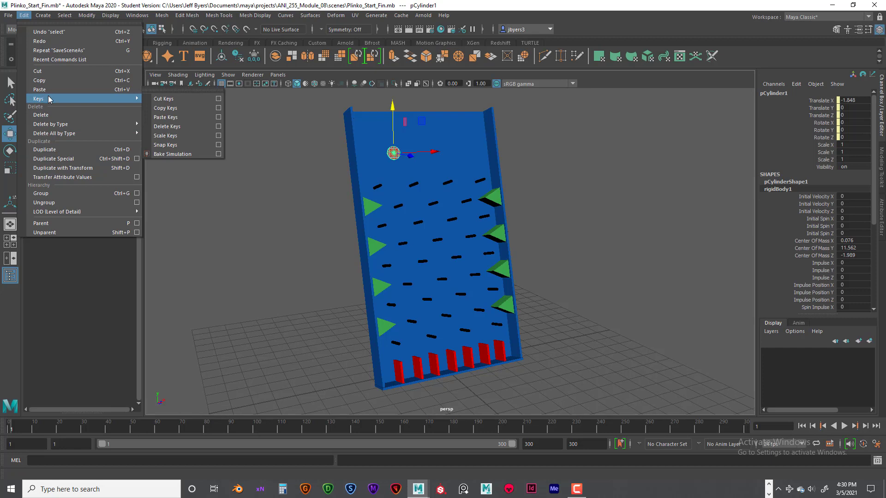
{"action": "left_click", "coordinate": [219, 154]}
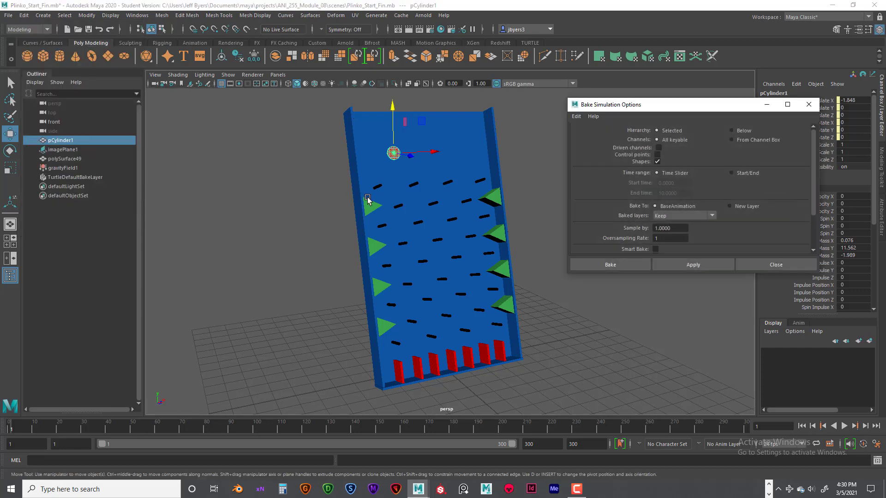
{"action": "left_click", "coordinate": [579, 117]}
{"action": "left_click", "coordinate": [588, 134]}
{"action": "left_click_drag", "start_coordinate": [665, 107], "coordinate": [606, 104]}
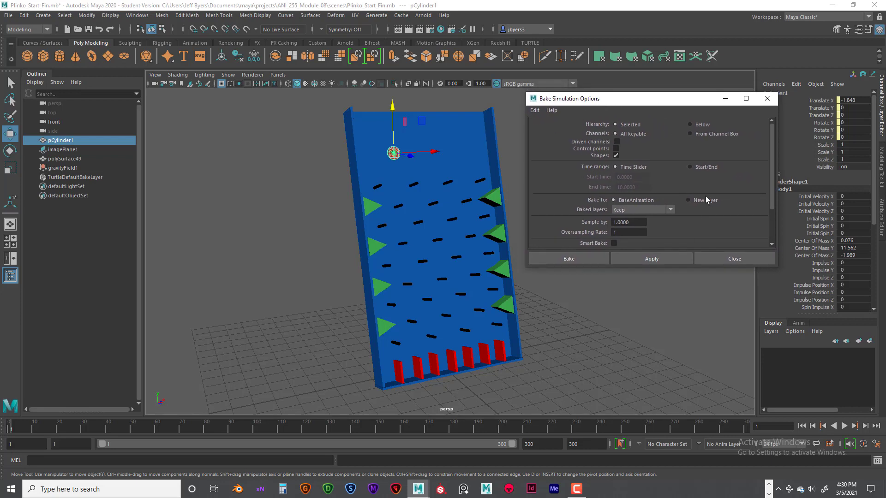
{"action": "left_click", "coordinate": [535, 111]}
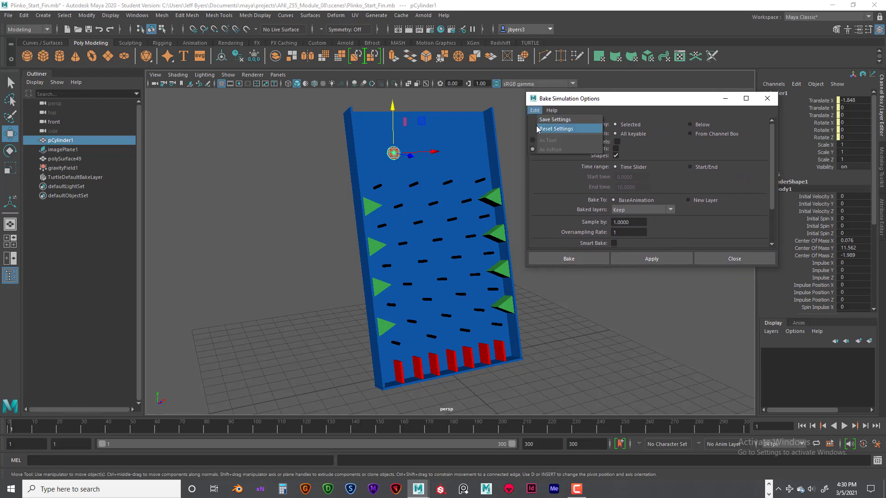
{"action": "left_click", "coordinate": [537, 129]}
{"action": "left_click", "coordinate": [585, 258]}
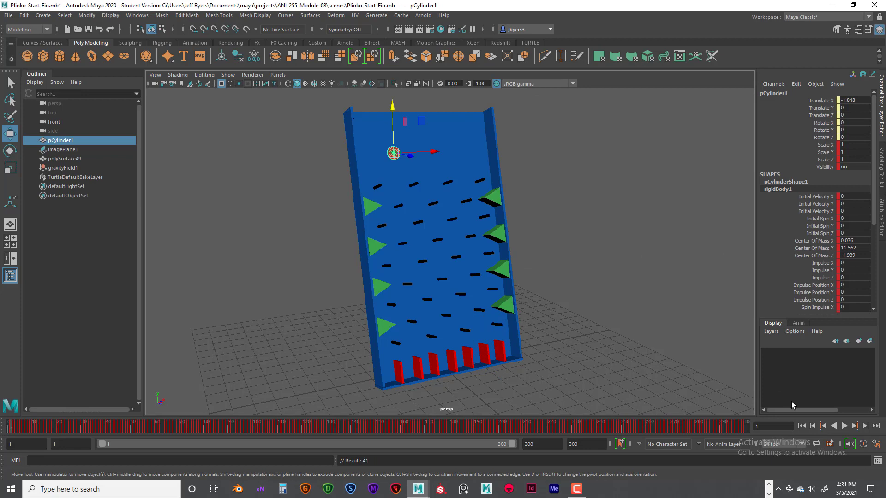
Step: Play the baked disc animation and stop it after the disc lands in the bottom slots
{"action": "left_click", "coordinate": [845, 426]}
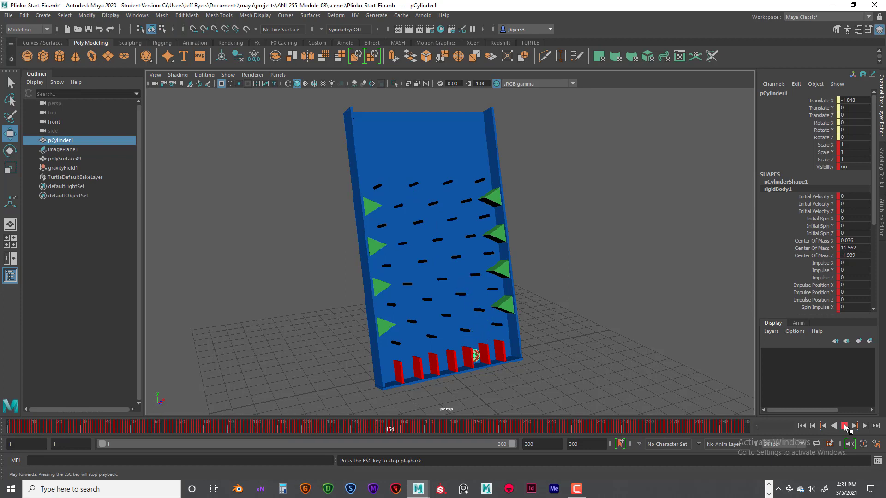
{"action": "left_click", "coordinate": [845, 428]}
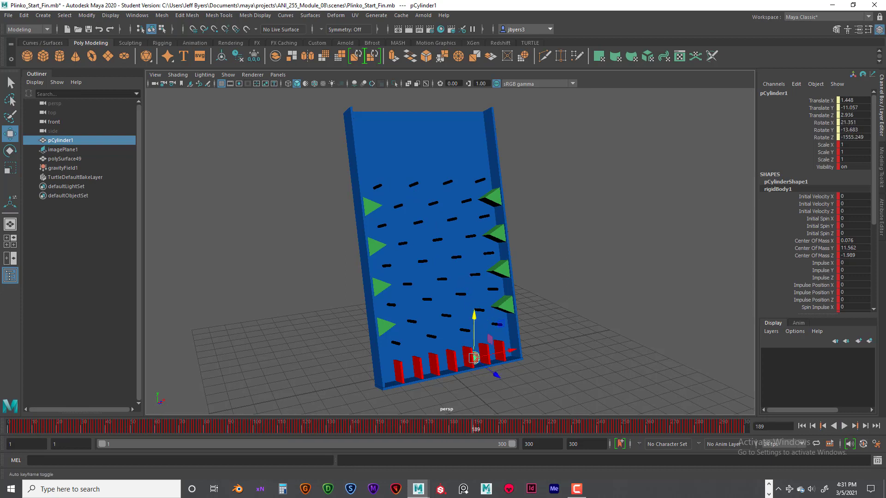
Step: Set the playback speed to Play every frame with a maximum of 24 fps x 1, and save the preferences
{"action": "left_click", "coordinate": [877, 444]}
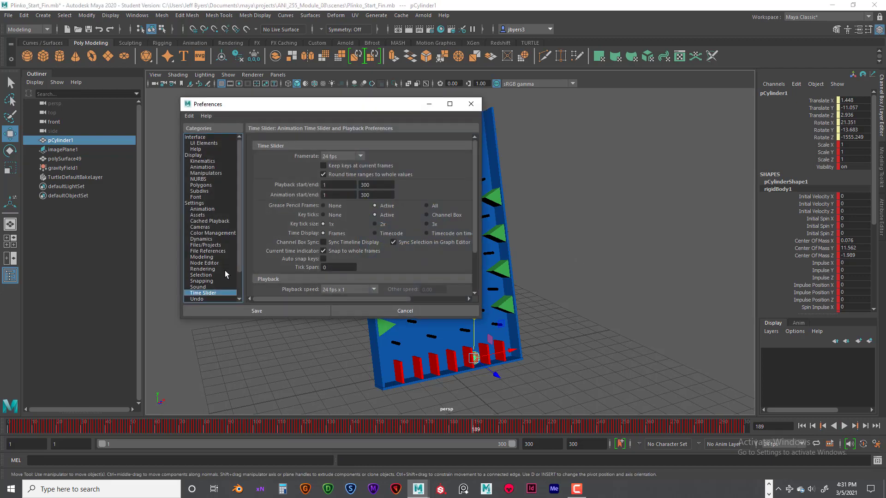
{"action": "scroll", "coordinate": [384, 245], "scroll_direction": "down", "scroll_amount": 3}
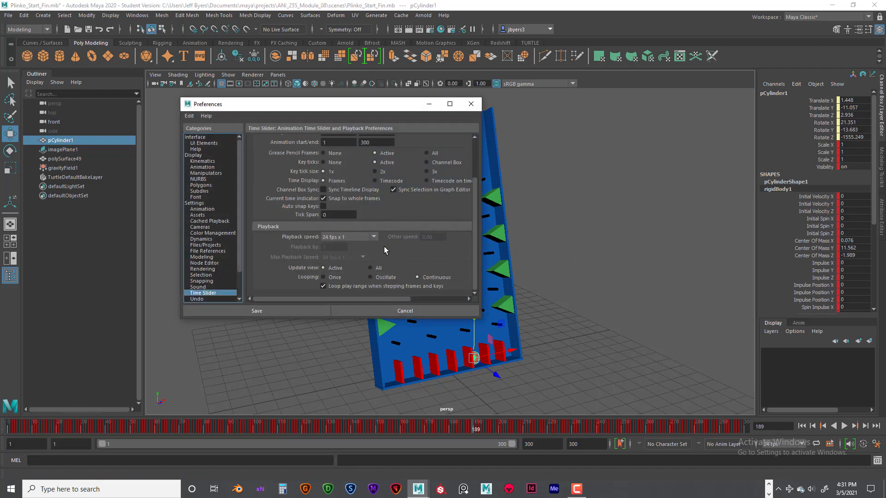
{"action": "left_click", "coordinate": [338, 238]}
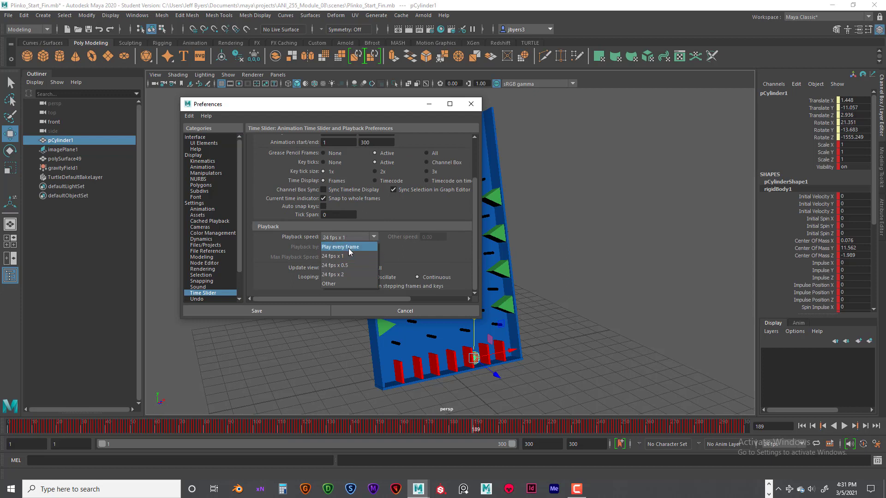
{"action": "left_click", "coordinate": [350, 247]}
{"action": "left_click", "coordinate": [363, 258]}
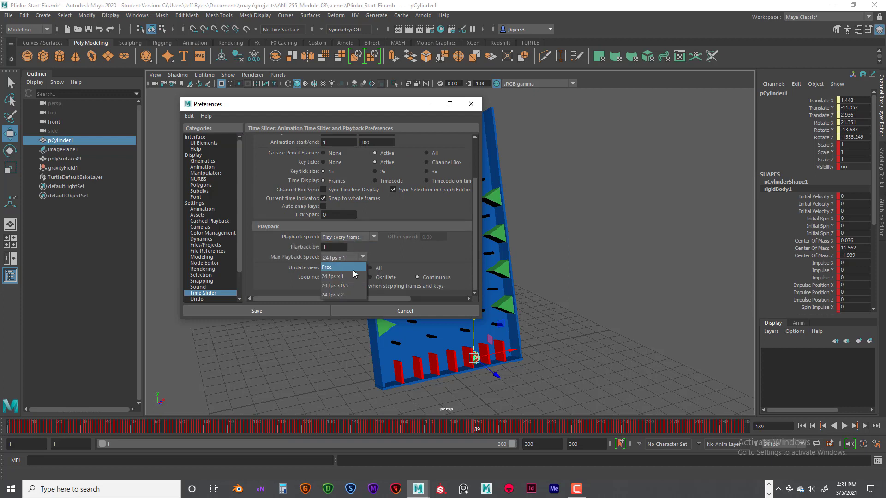
{"action": "left_click", "coordinate": [364, 263]}
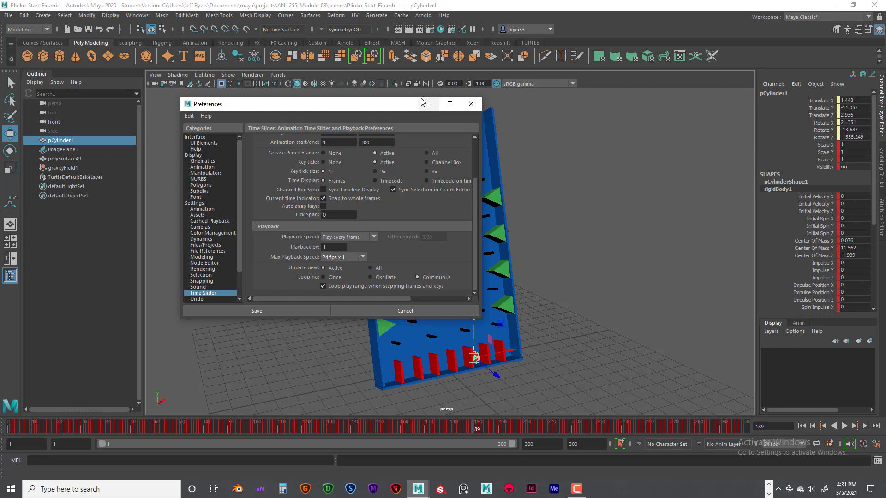
{"action": "left_click", "coordinate": [471, 103]}
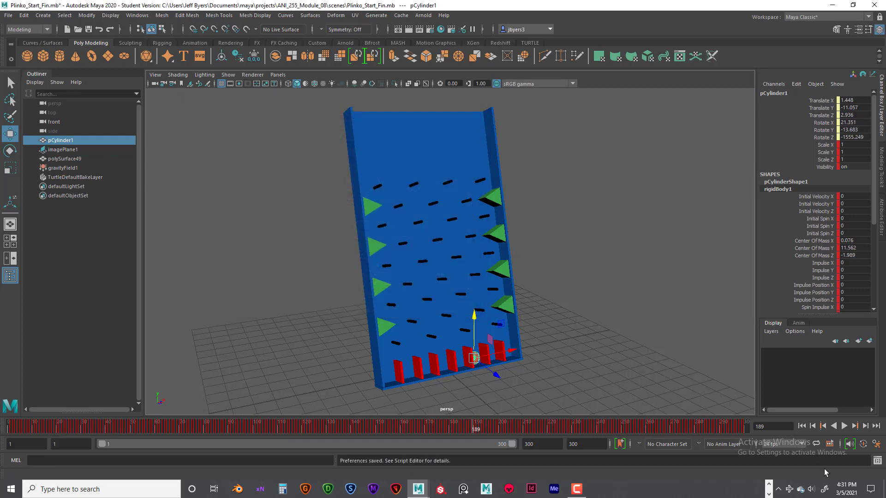
{"action": "left_click", "coordinate": [875, 444]}
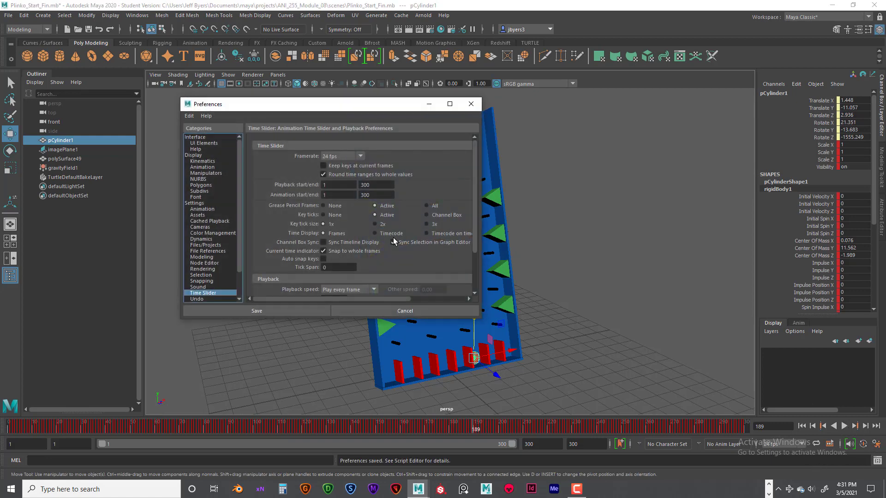
{"action": "scroll", "coordinate": [330, 284], "scroll_direction": "down", "scroll_amount": 3}
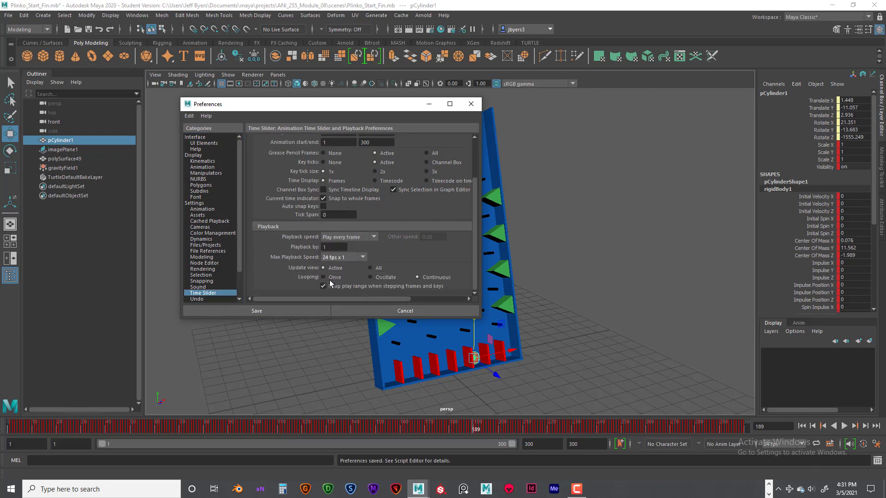
{"action": "left_click", "coordinate": [237, 310]}
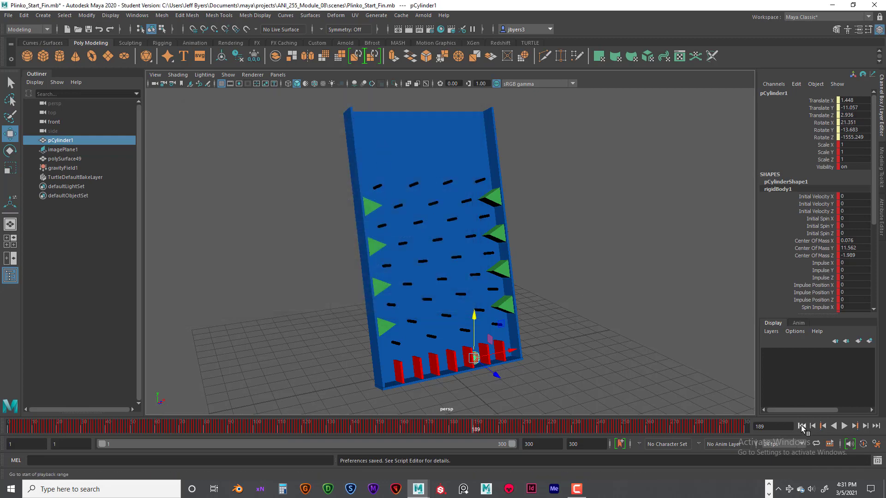
Step: Replay the baked animation twice from the first frame, stopping it each time, and deselect the disc
{"action": "left_click", "coordinate": [801, 426]}
{"action": "left_click", "coordinate": [845, 426]}
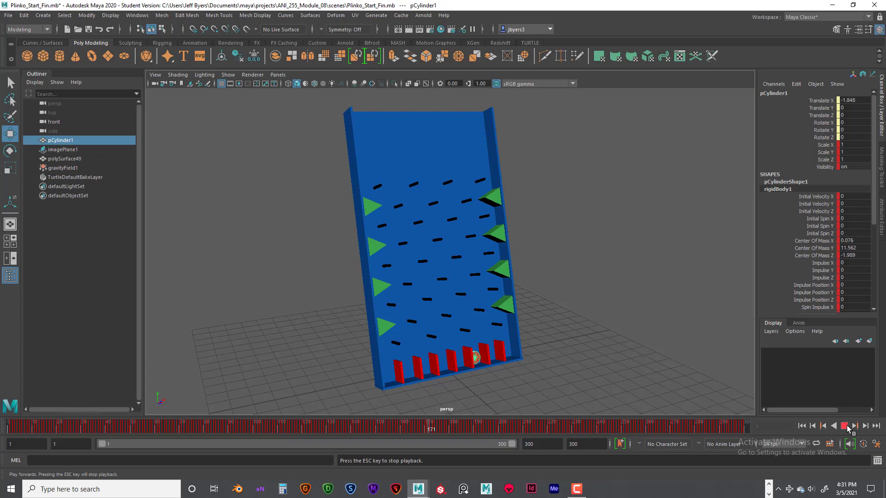
{"action": "left_click", "coordinate": [845, 426]}
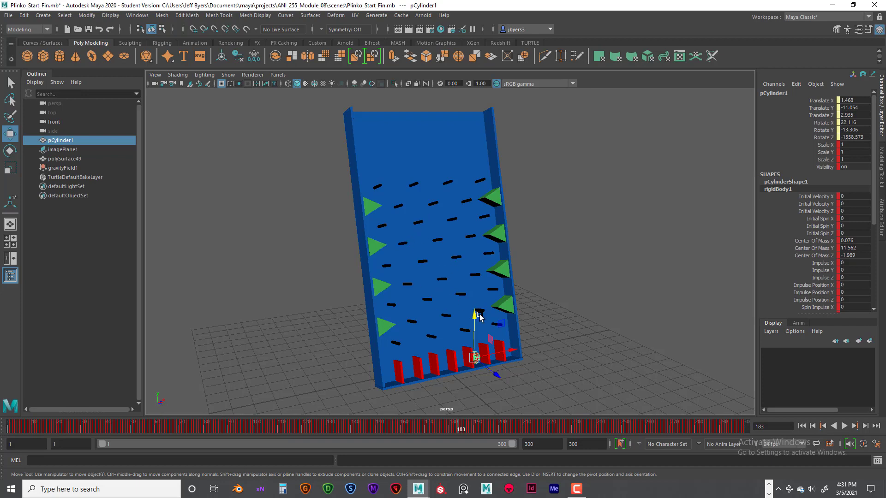
{"action": "left_click", "coordinate": [801, 426]}
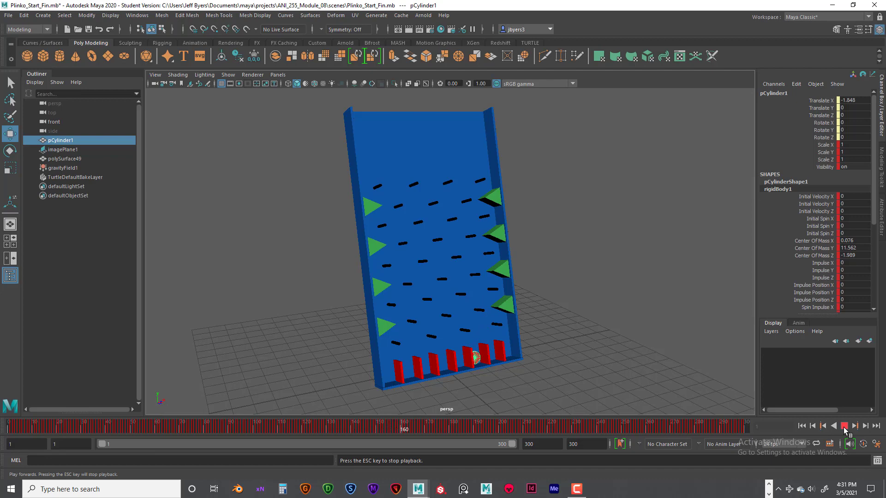
{"action": "left_click", "coordinate": [844, 427]}
{"action": "left_click", "coordinate": [596, 276]}
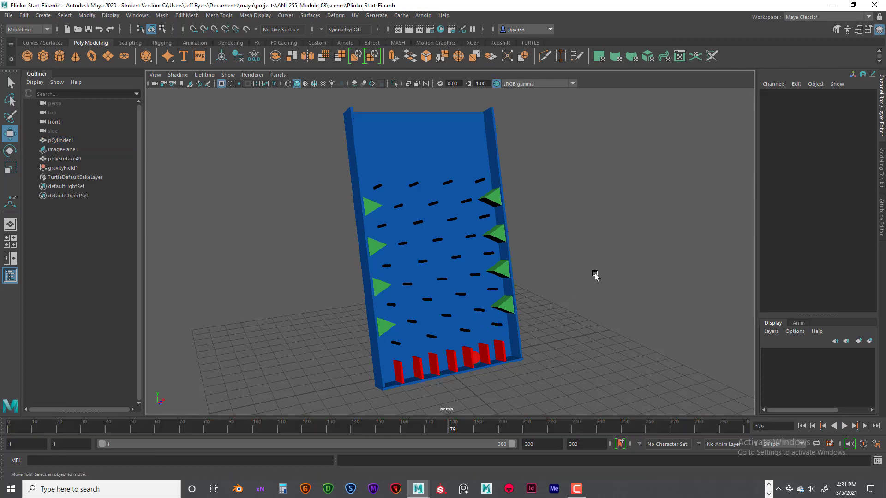
Step: Select the disc among the bottom slots to check its baked keyframes, deselect it and return to the first frame
{"action": "left_click_drag", "start_coordinate": [540, 291], "coordinate": [526, 277], "text": "alt"}
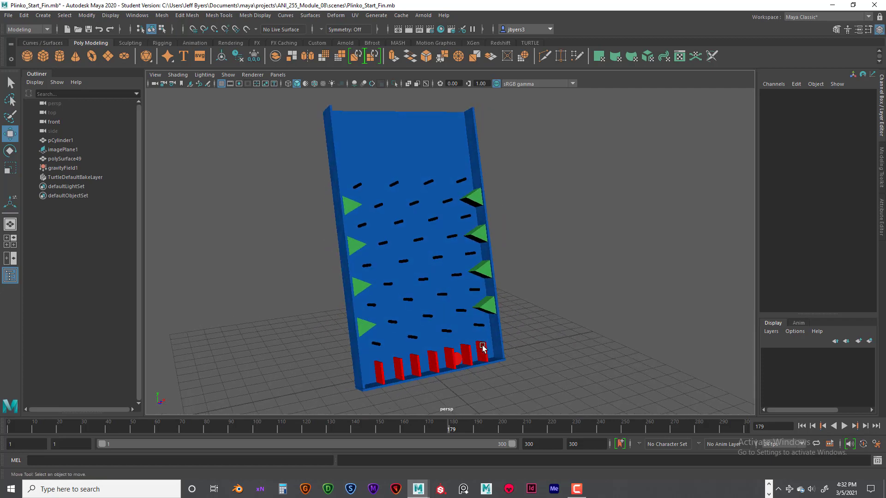
{"action": "left_click", "coordinate": [459, 356]}
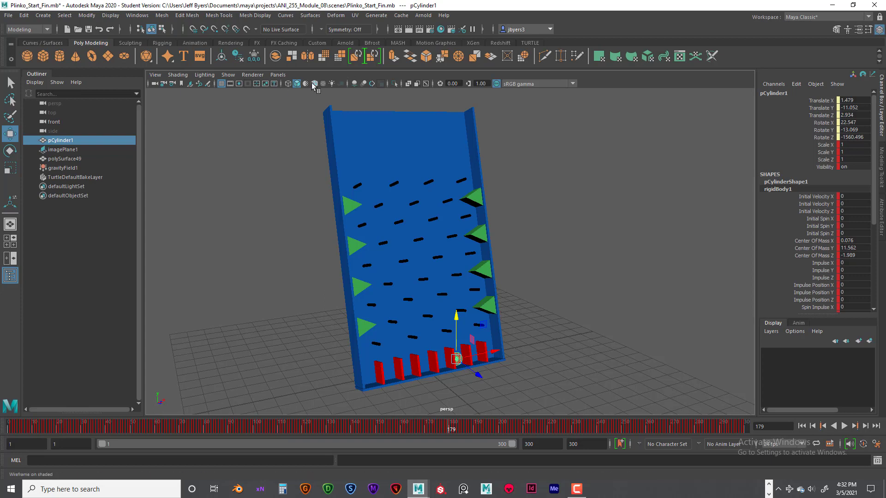
{"action": "left_click", "coordinate": [485, 166]}
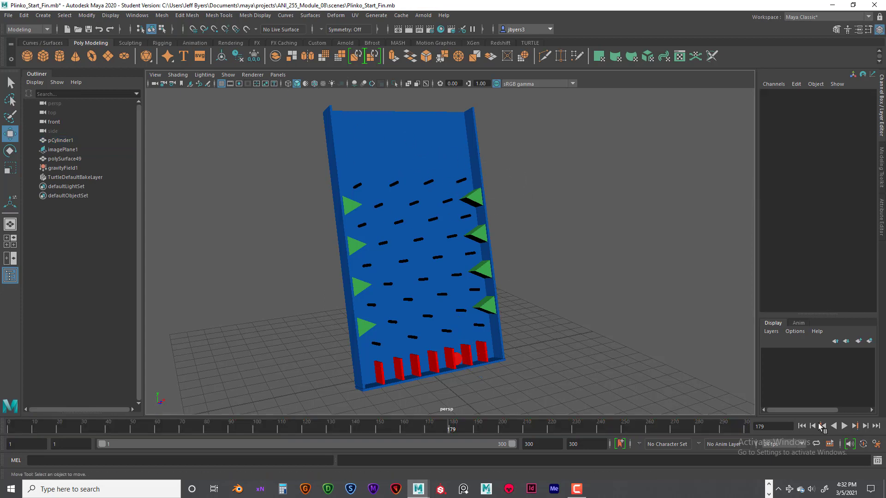
{"action": "left_click", "coordinate": [802, 427]}
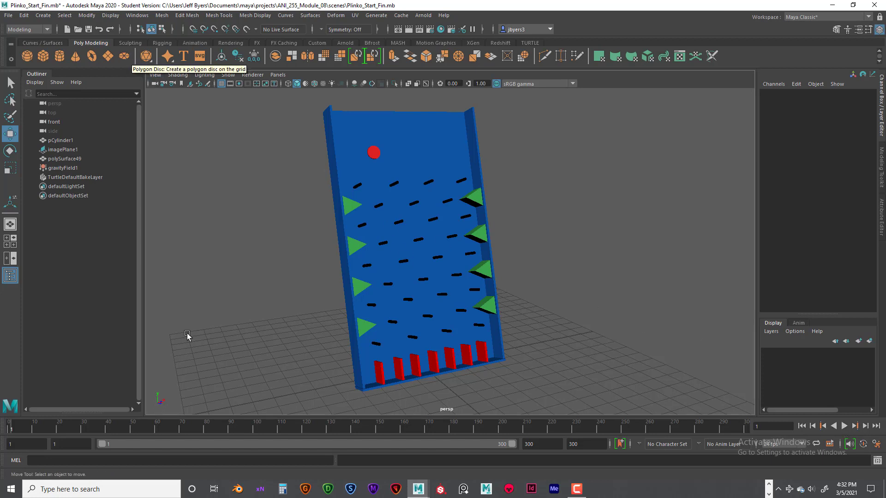
Step: Save the baked scene as Plinko_Start_Fin_Sim_Bake in Maya Binary format in the project's scenes folder
{"action": "right_click", "coordinate": [218, 424]}
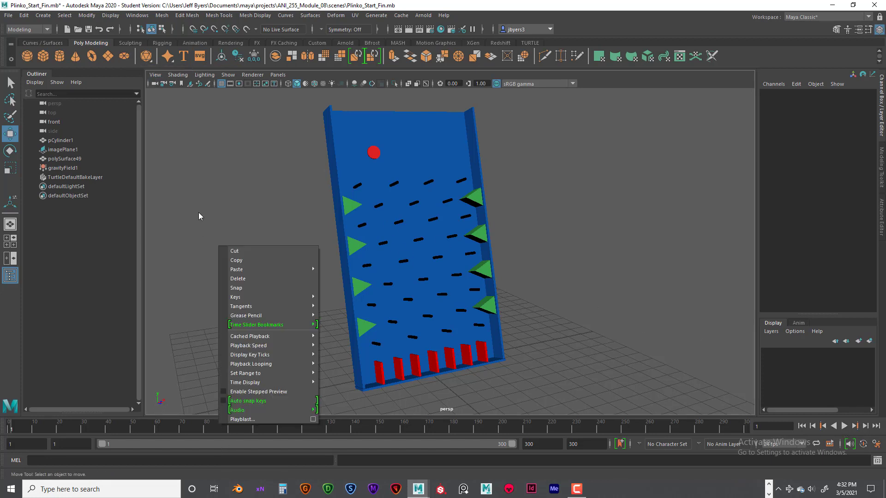
{"action": "left_click", "coordinate": [194, 187]}
{"action": "left_click", "coordinate": [8, 14]}
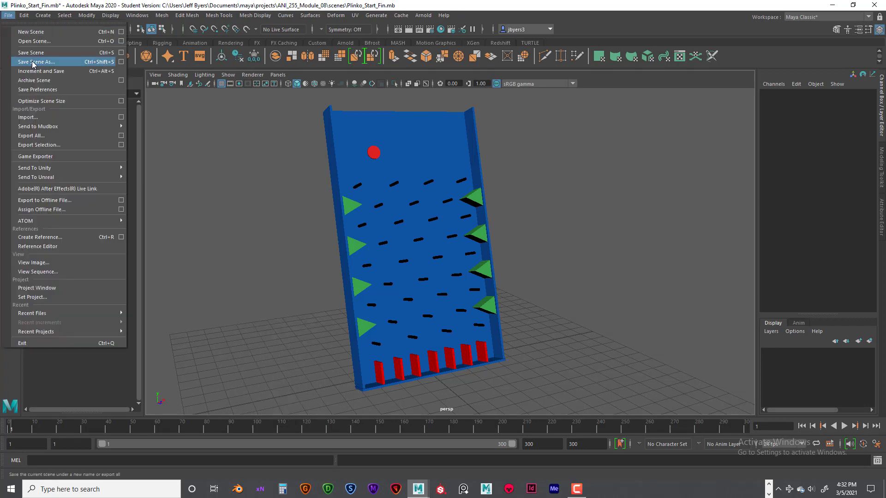
{"action": "left_click", "coordinate": [32, 60]}
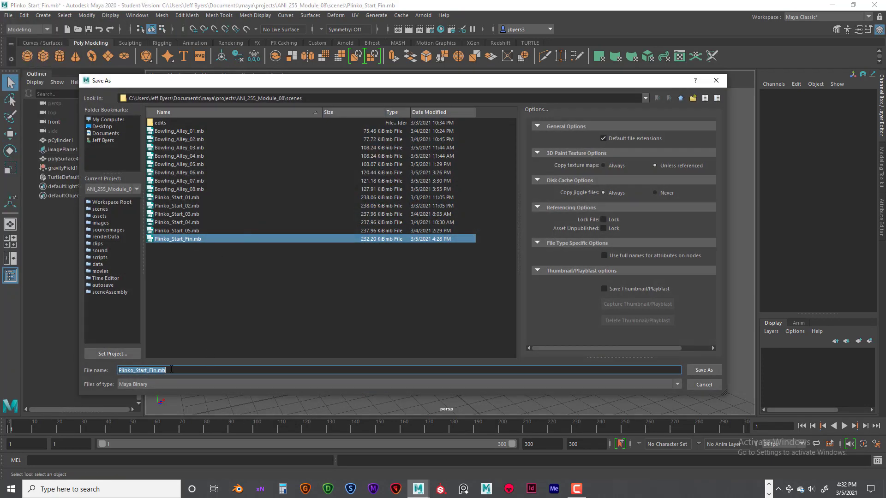
{"action": "left_click_drag", "start_coordinate": [170, 370], "coordinate": [157, 370]}
{"action": "type", "text": "_01"}
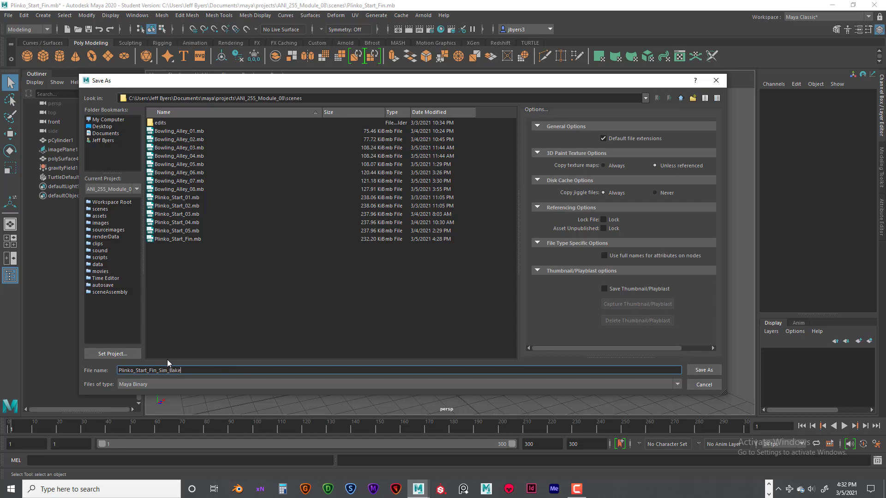
{"action": "left_click", "coordinate": [702, 371]}
{"action": "left_click", "coordinate": [423, 253]}
{"action": "key", "text": "w"}
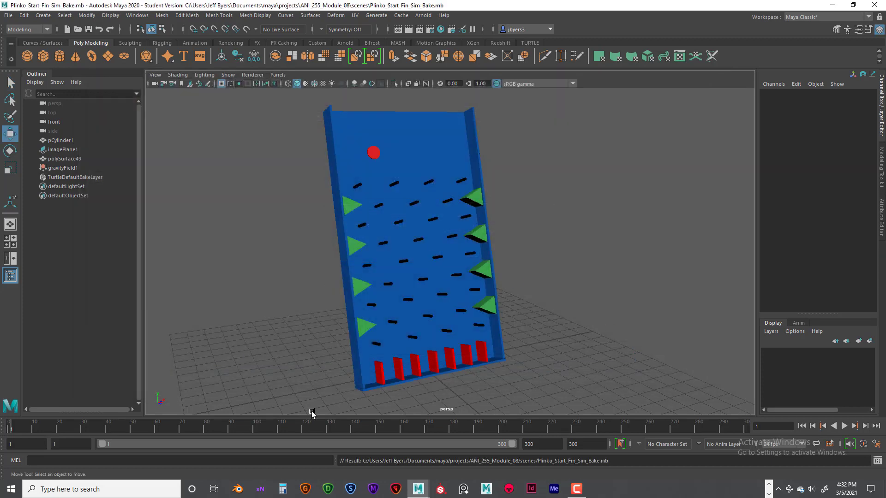
Step: Open the Playblast options, move the dialog clear of the board and choose XVID encoding for the avi movie
{"action": "right_click", "coordinate": [315, 428]}
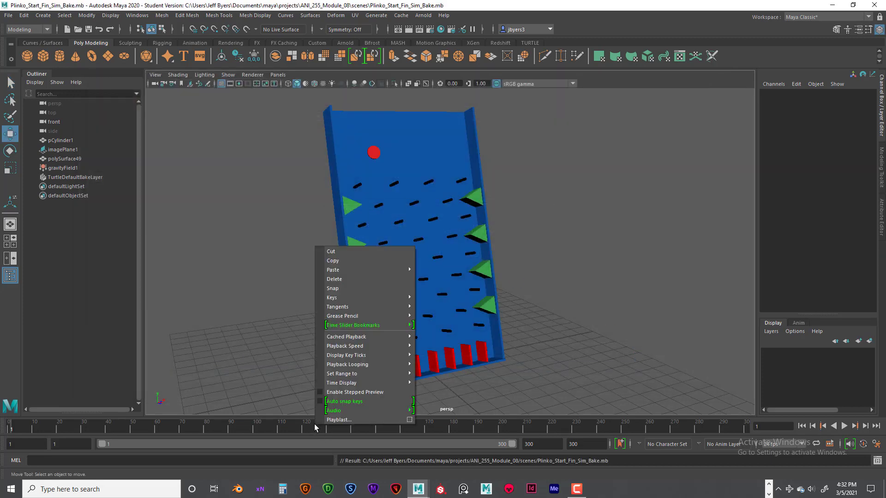
{"action": "left_click", "coordinate": [409, 420]}
{"action": "left_click_drag", "start_coordinate": [380, 168], "coordinate": [203, 110]}
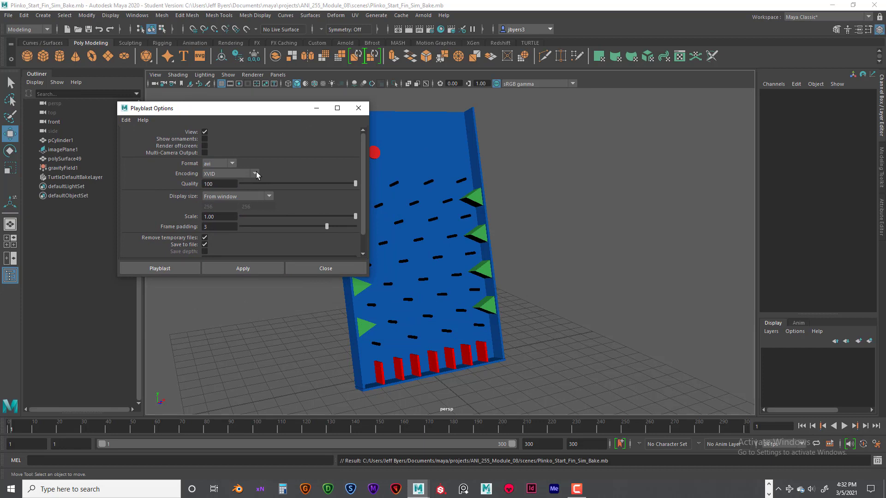
{"action": "left_click_drag", "start_coordinate": [269, 111], "coordinate": [229, 109]}
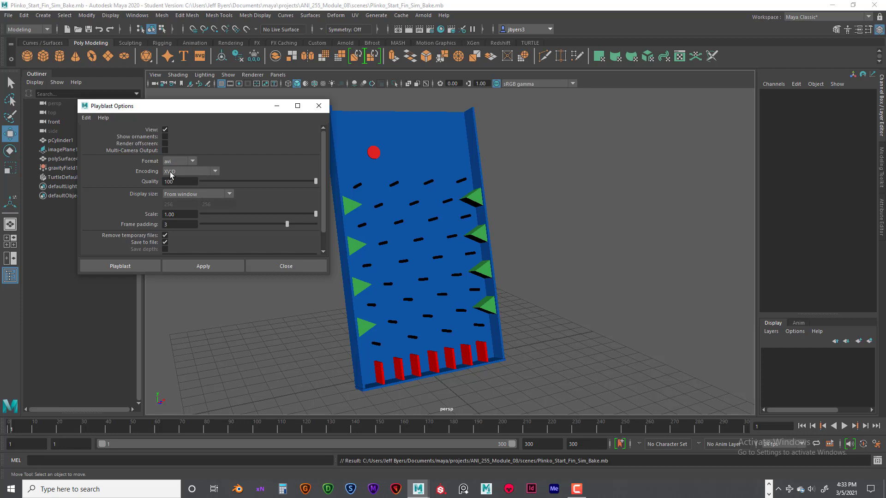
{"action": "left_click", "coordinate": [215, 172]}
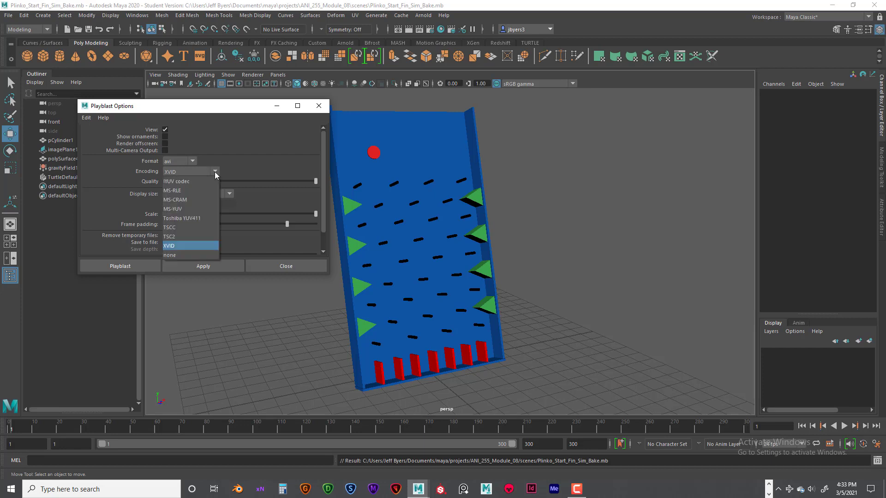
{"action": "left_click", "coordinate": [192, 246]}
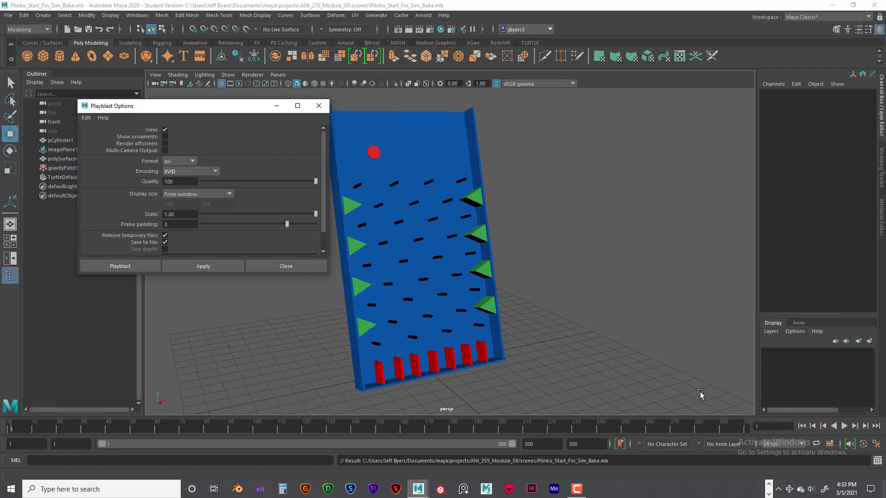
Step: Check the frame padding and replace the movie file name with the author's name followed by _Mod_08
{"action": "left_click", "coordinate": [167, 225]}
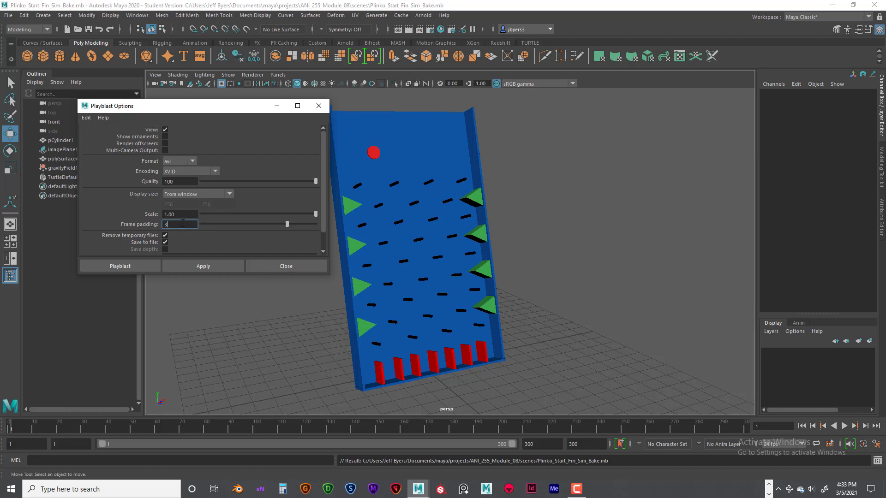
{"action": "left_click_drag", "start_coordinate": [183, 224], "coordinate": [151, 226]}
{"action": "scroll", "coordinate": [217, 234], "scroll_direction": "down", "scroll_amount": 1}
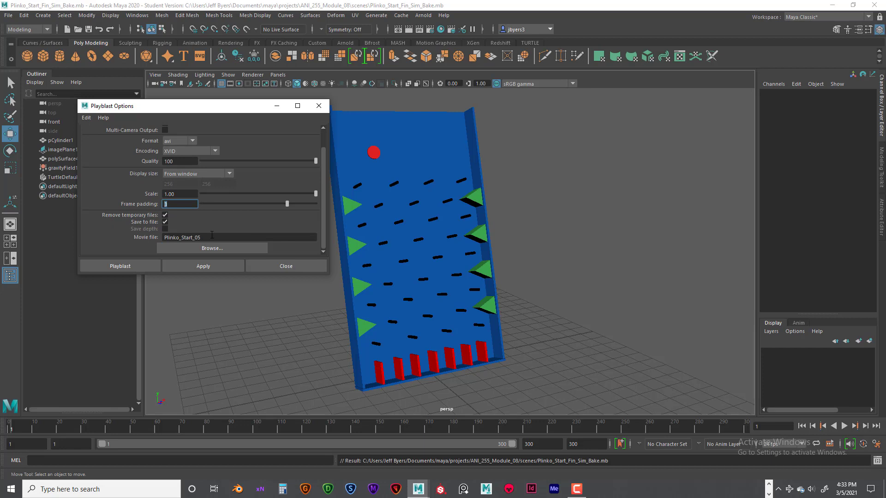
{"action": "left_click_drag", "start_coordinate": [212, 236], "coordinate": [161, 237]}
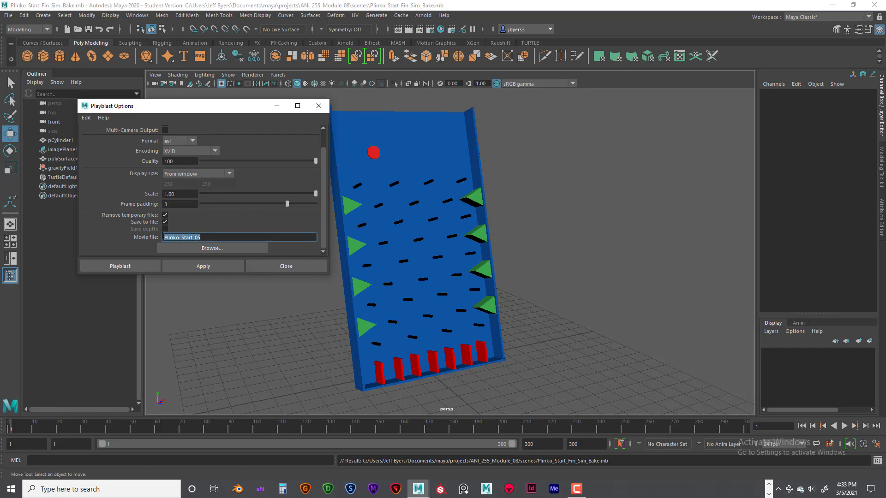
{"action": "type", "text": "Jbyers_Mod_08"}
Step: Set the playblast to save on the Desktop, with a file name made of the author's name followed by _Mod_08_Plinko
{"action": "left_click", "coordinate": [217, 249]}
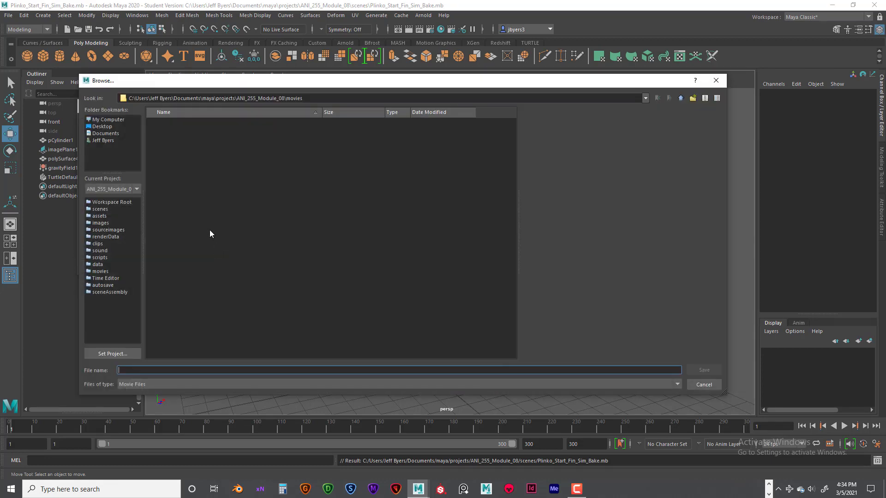
{"action": "left_click", "coordinate": [104, 127]}
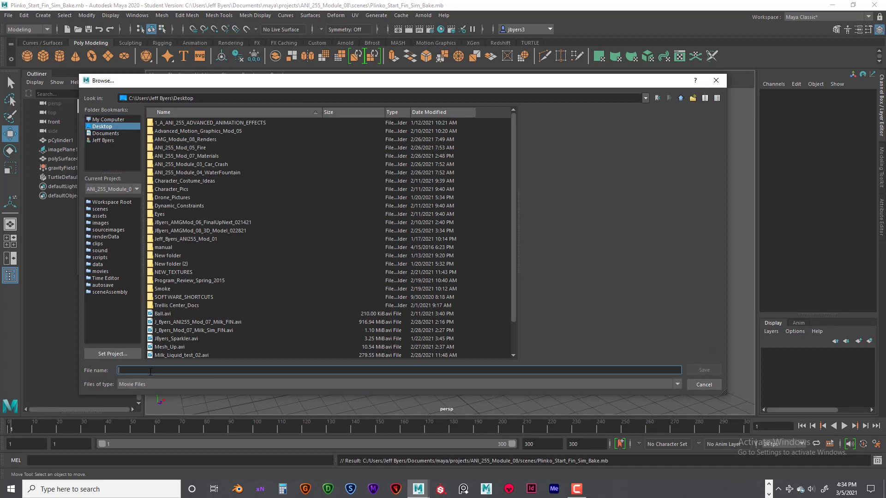
{"action": "type", "text": "JByers"}
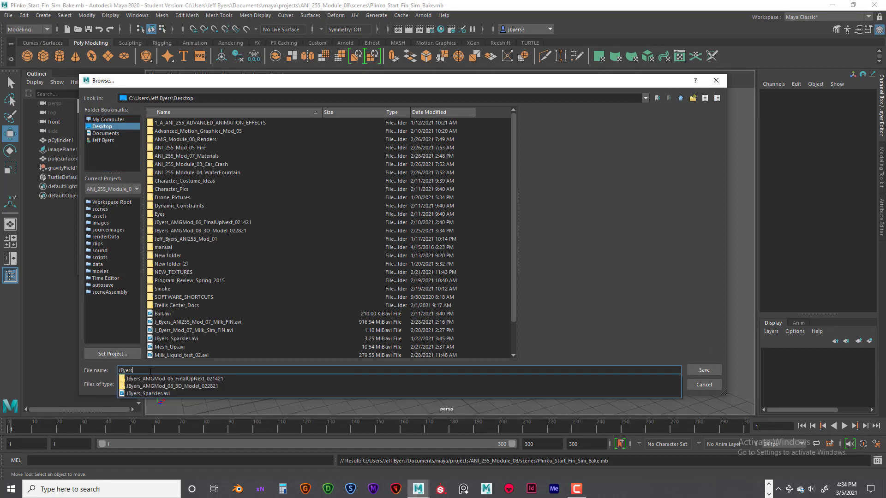
{"action": "type", "text": "_Mod_08"}
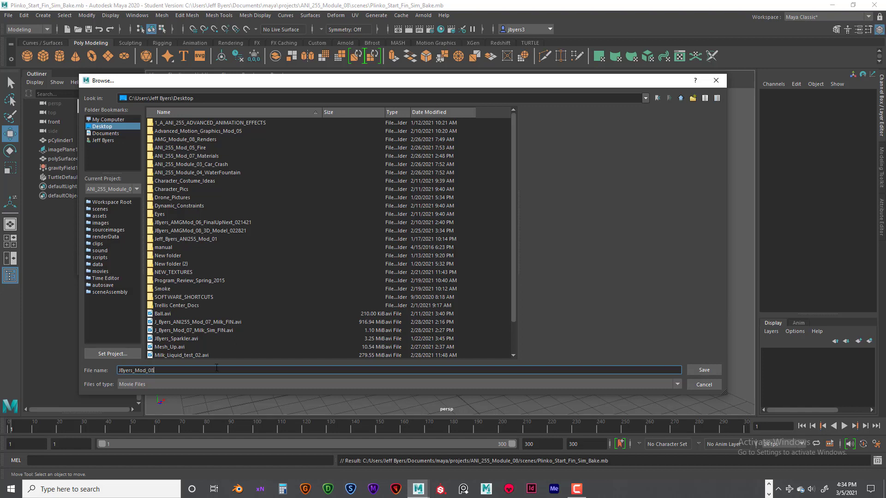
{"action": "type", "text": "_Plinko"}
{"action": "left_click", "coordinate": [114, 127]}
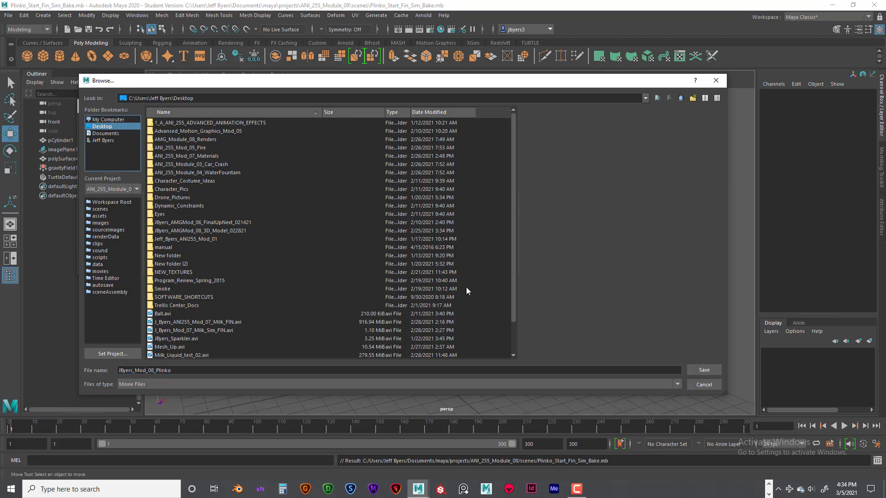
{"action": "left_click", "coordinate": [715, 370]}
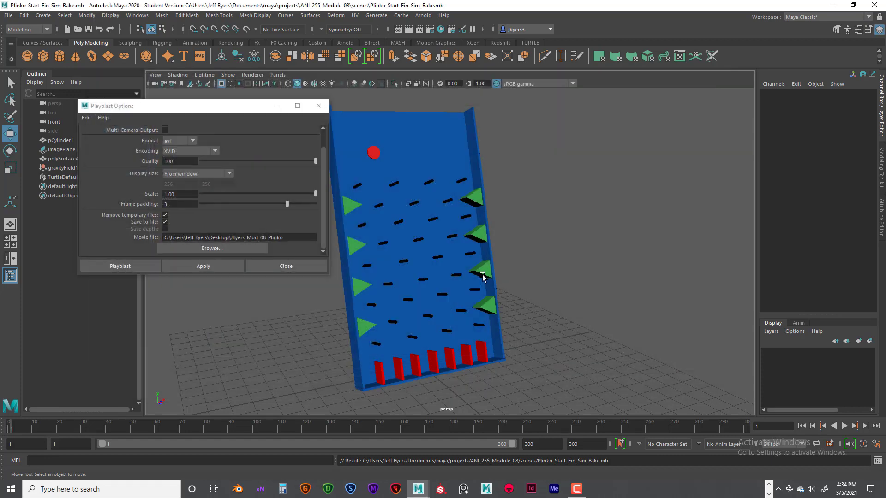
Step: Create the playblast of the baked animation, review the resulting movie and close the video player
{"action": "left_click", "coordinate": [128, 265]}
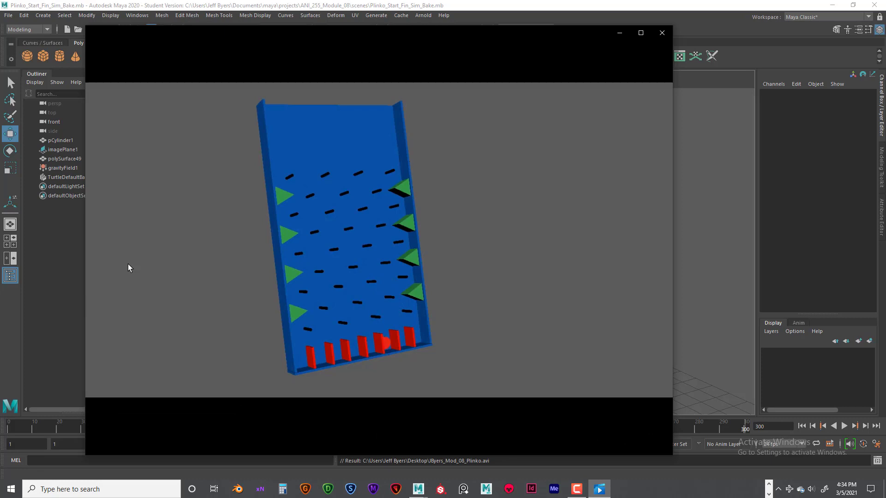
{"action": "mouse_move", "coordinate": [188, 288]}
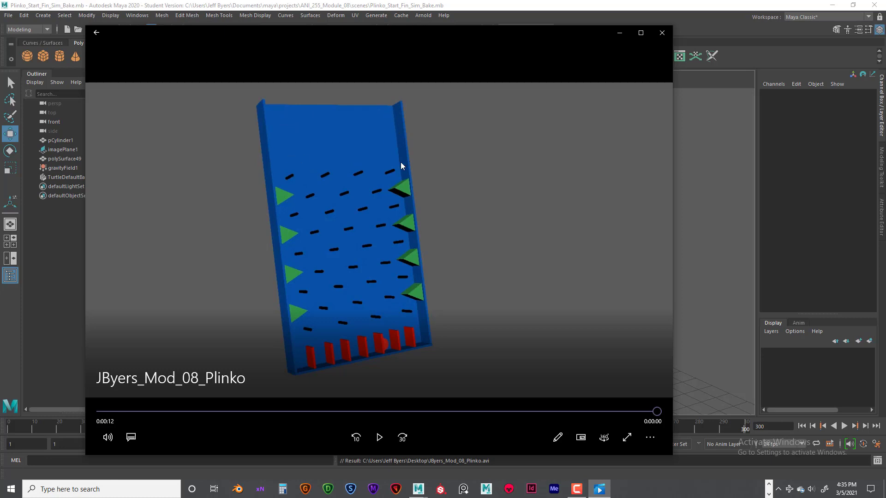
{"action": "left_click", "coordinate": [663, 33]}
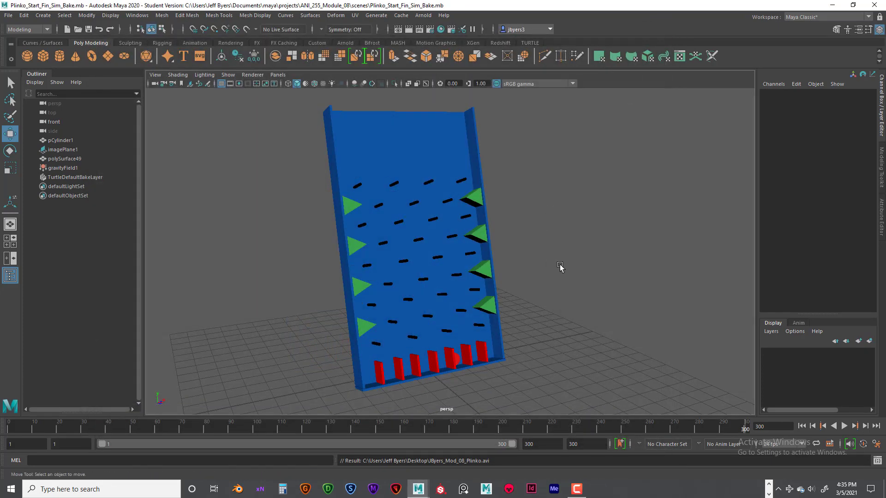